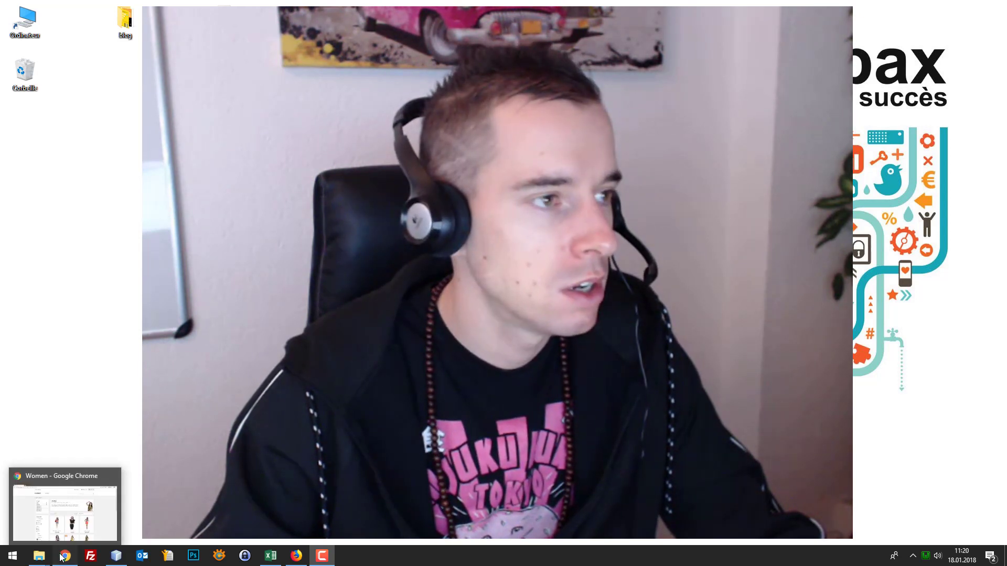
Bring the Chrome window showing the store's 'Women' page to the front
click(66, 509)
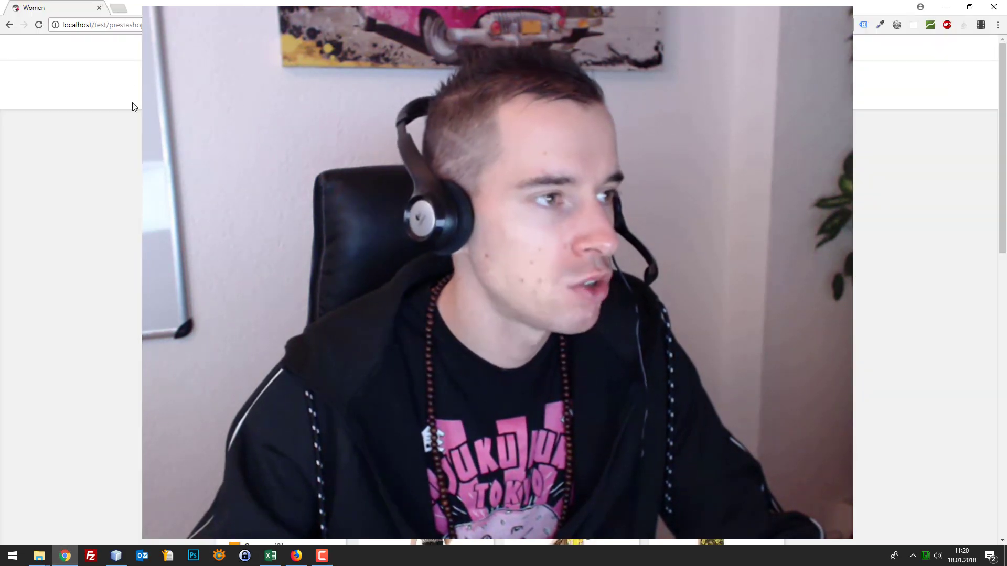
Google 'zopim' in a new tab and open the Zendesk Chat site at fr.zopim.com
click(118, 8)
text(zo)
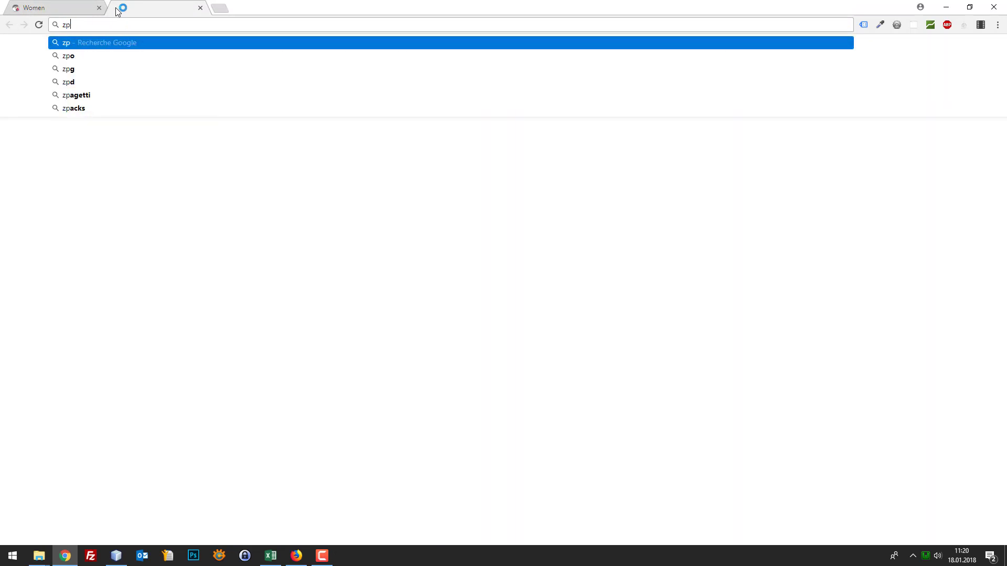
text(pim)
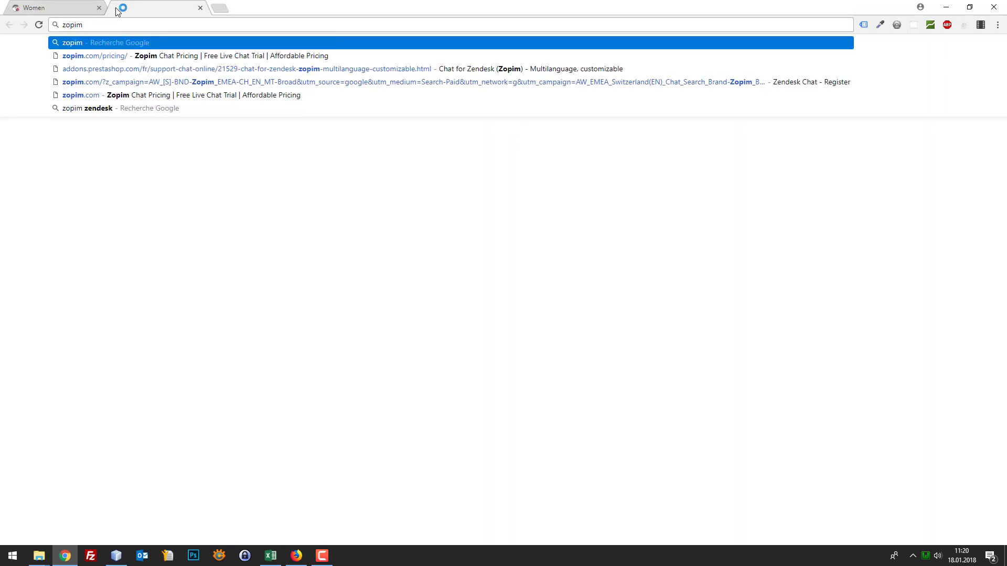
key(Return)
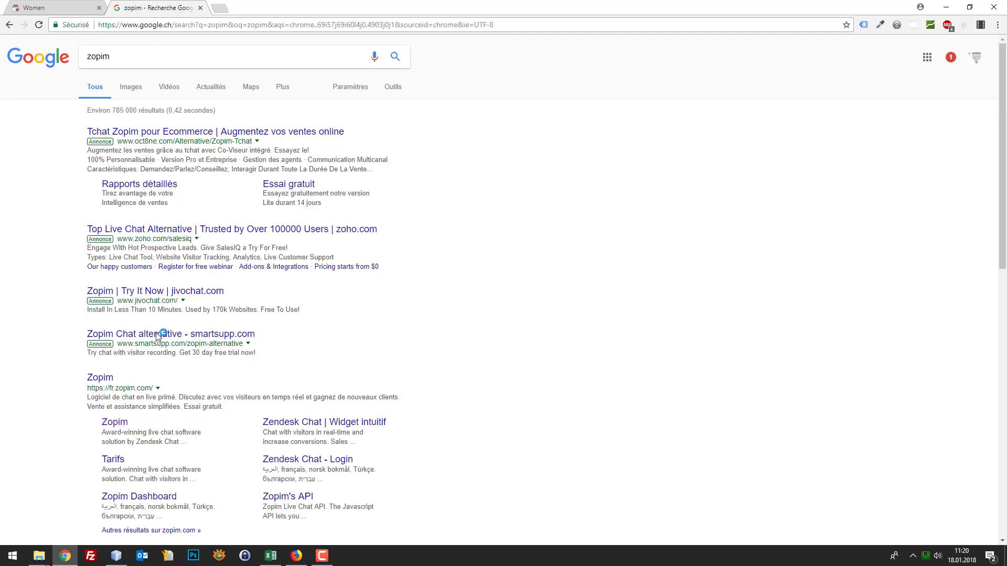
drag(109, 378, 121, 376)
click(102, 380)
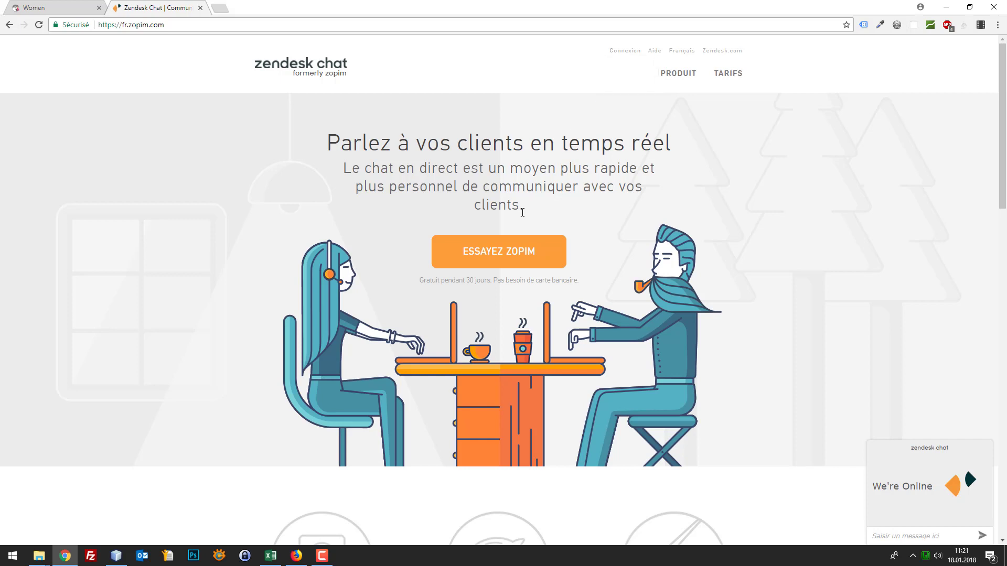
Open the TARIFS pricing page and scroll through the Lite, Team, Professional and Enterprise plans
click(730, 73)
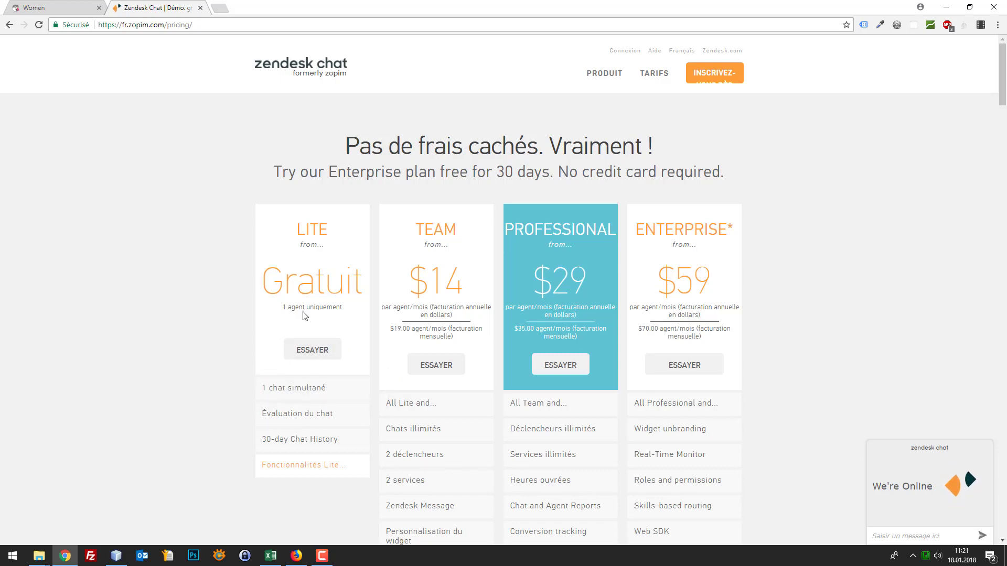
scroll(305, 346, down, 15)
scroll(312, 366, down, 10)
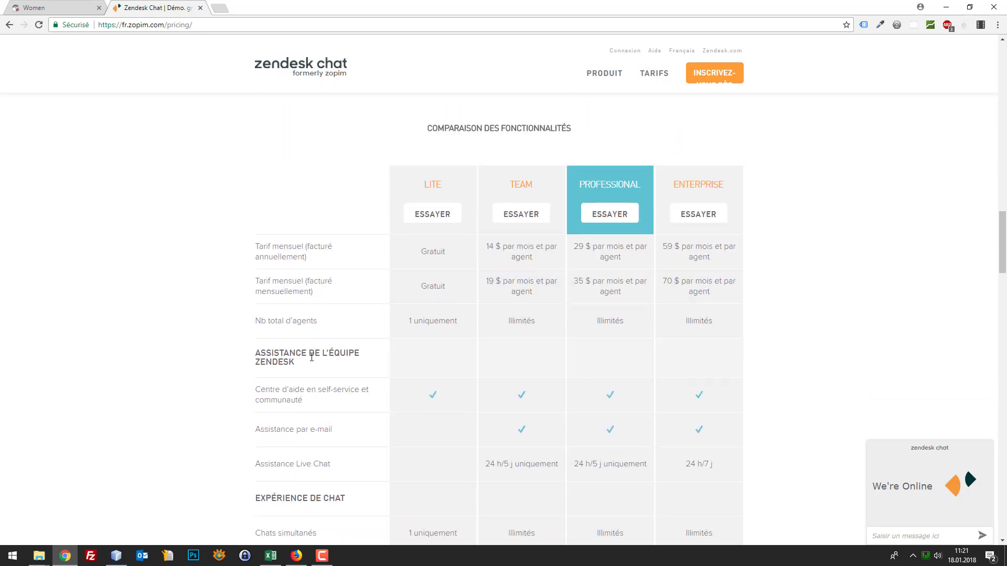
scroll(195, 234, down, 5)
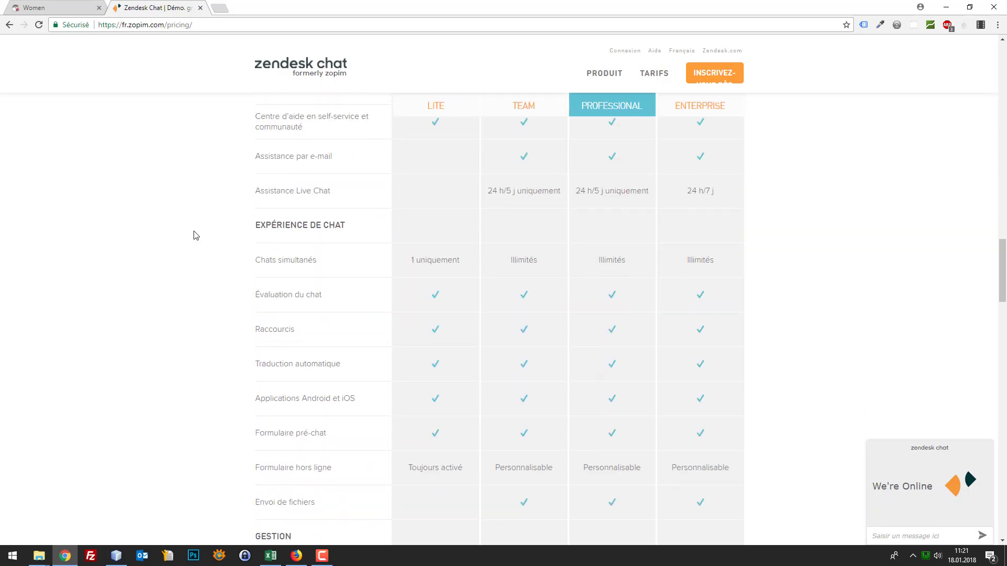
scroll(195, 234, down, 13)
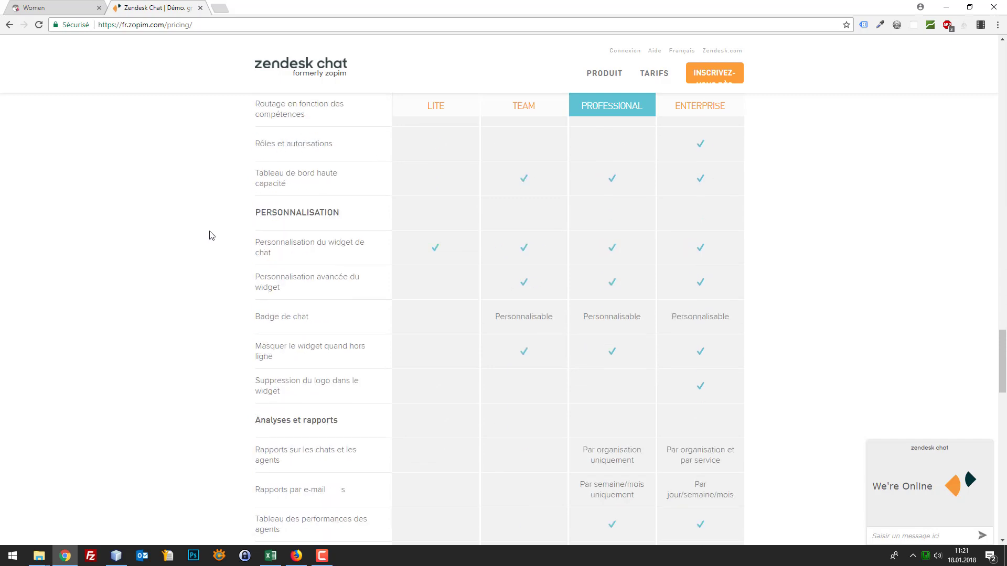
Find 'temps' on the page and review the full feature comparison table, then return to the price cards
key(ctrl+f)
text(temps)
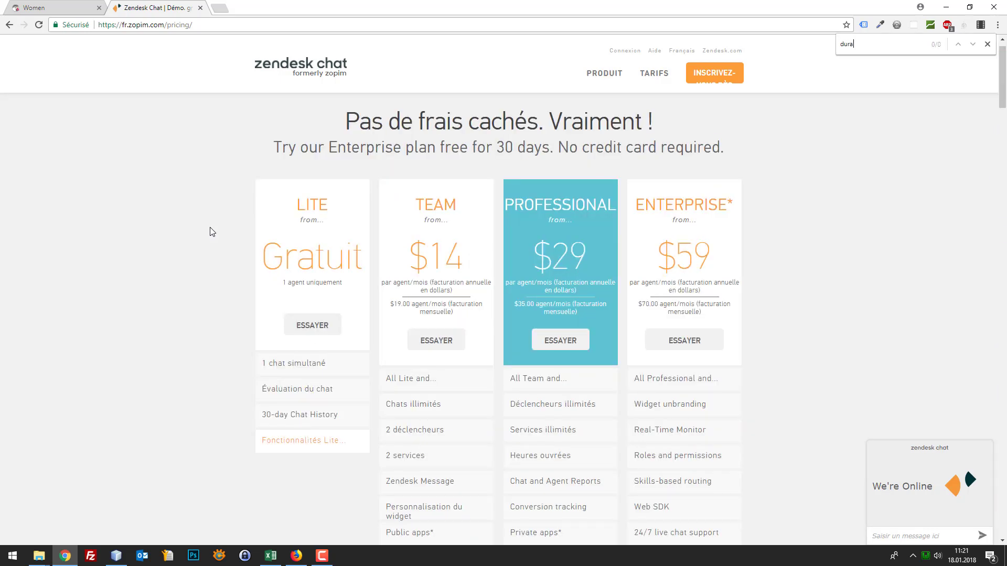
click(286, 442)
scroll(560, 292, down, 2)
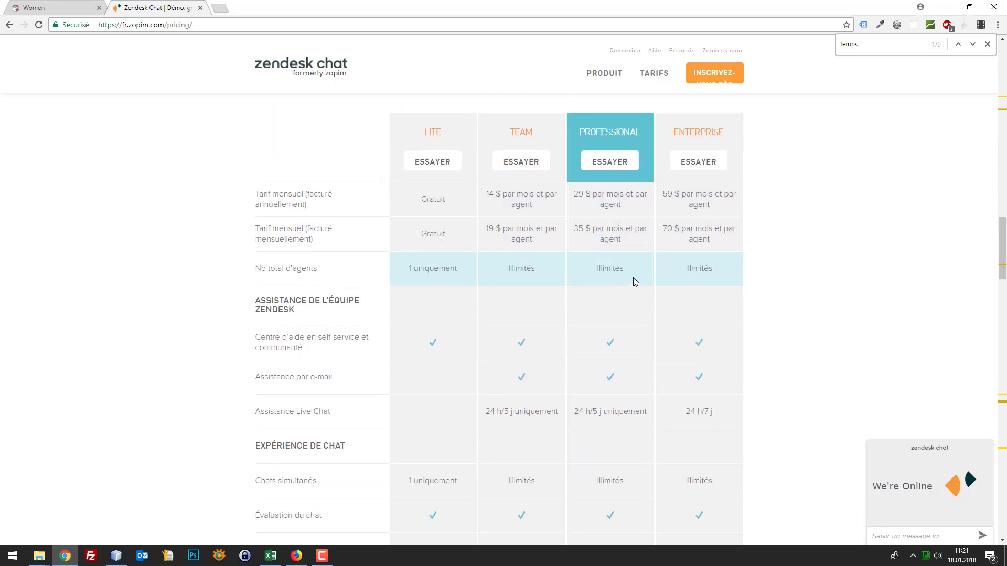
scroll(635, 282, down, 2)
scroll(635, 282, up, 3)
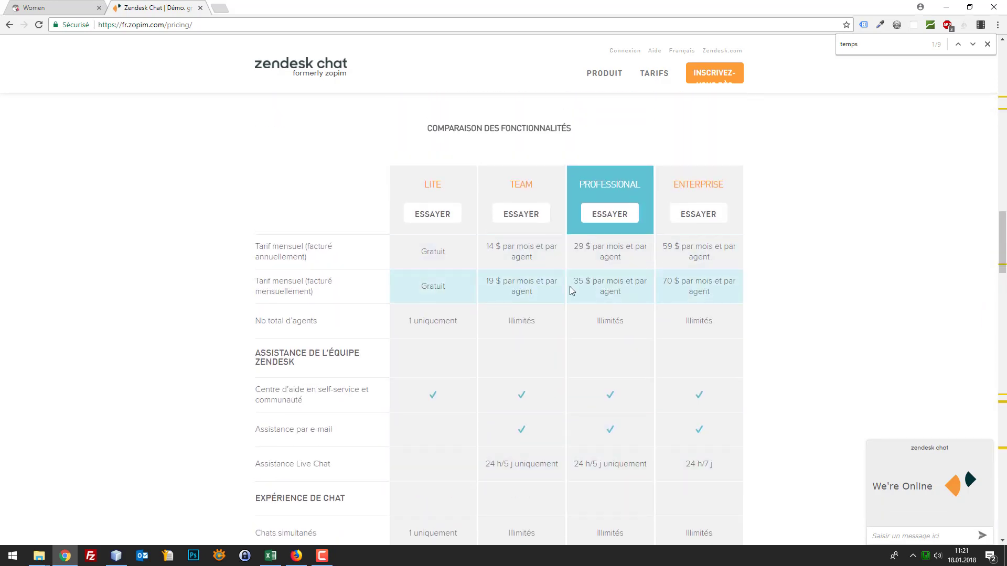
scroll(699, 310, down, 15)
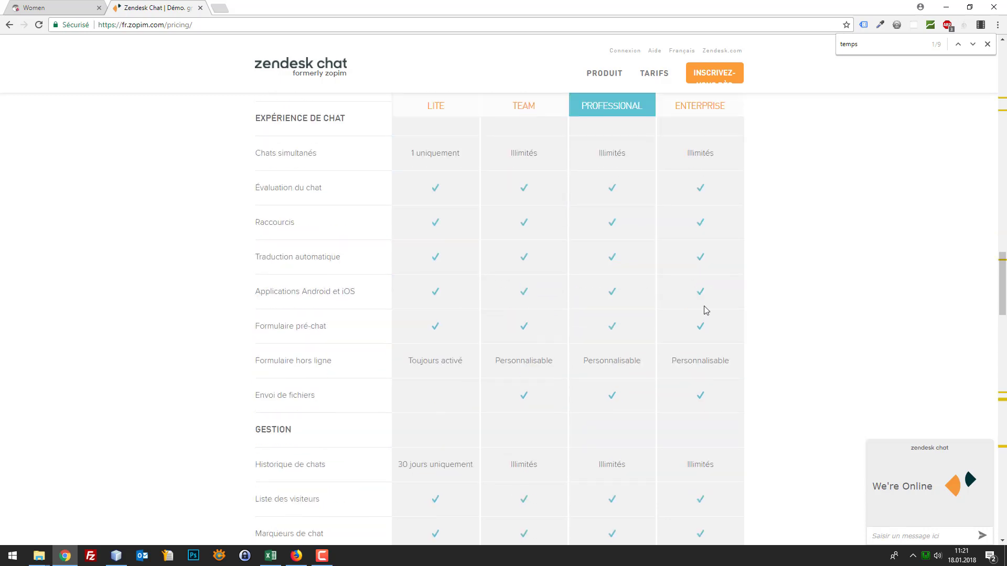
scroll(842, 316, down, 8)
scroll(834, 319, down, 6)
scroll(829, 319, up, 20)
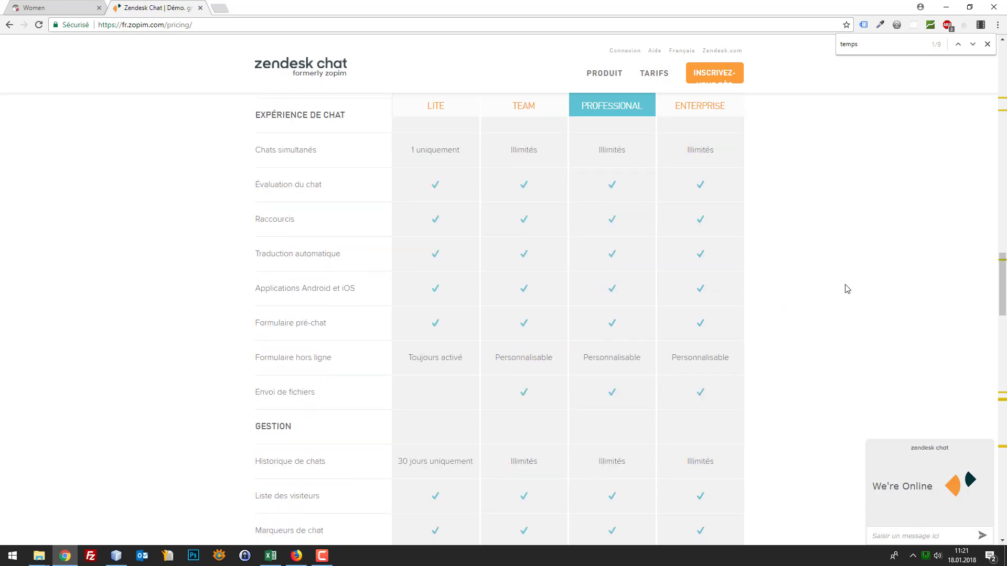
scroll(842, 291, up, 15)
click(653, 74)
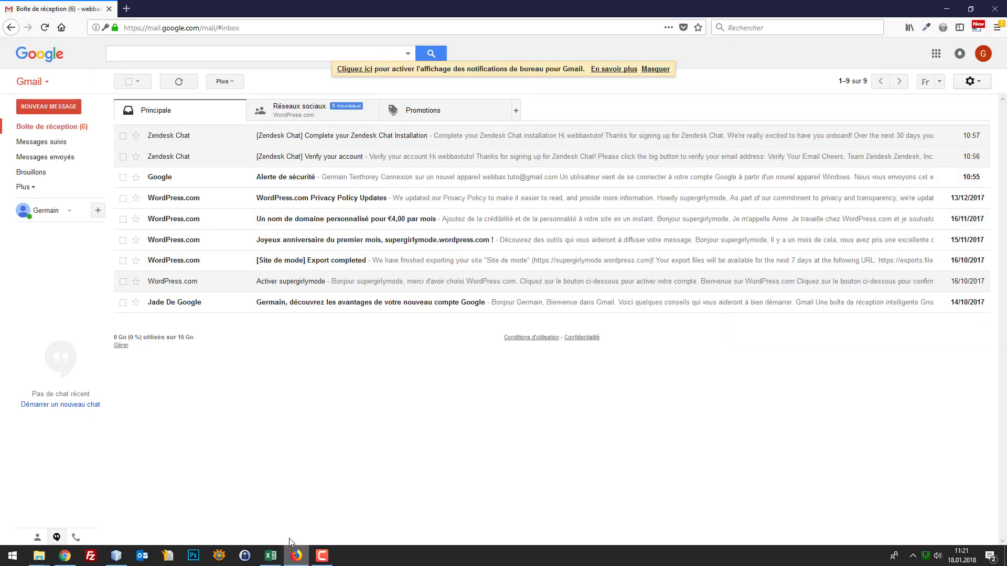
Read the Zendesk Chat verification email in Gmail in Firefox, then minimize Firefox
click(296, 556)
click(354, 157)
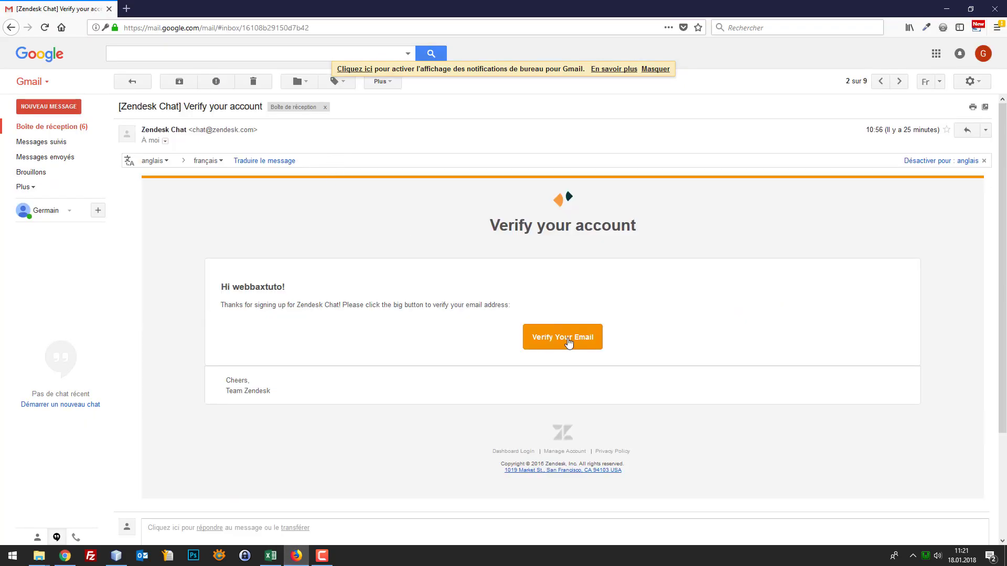
click(946, 8)
mouse_move(624, 52)
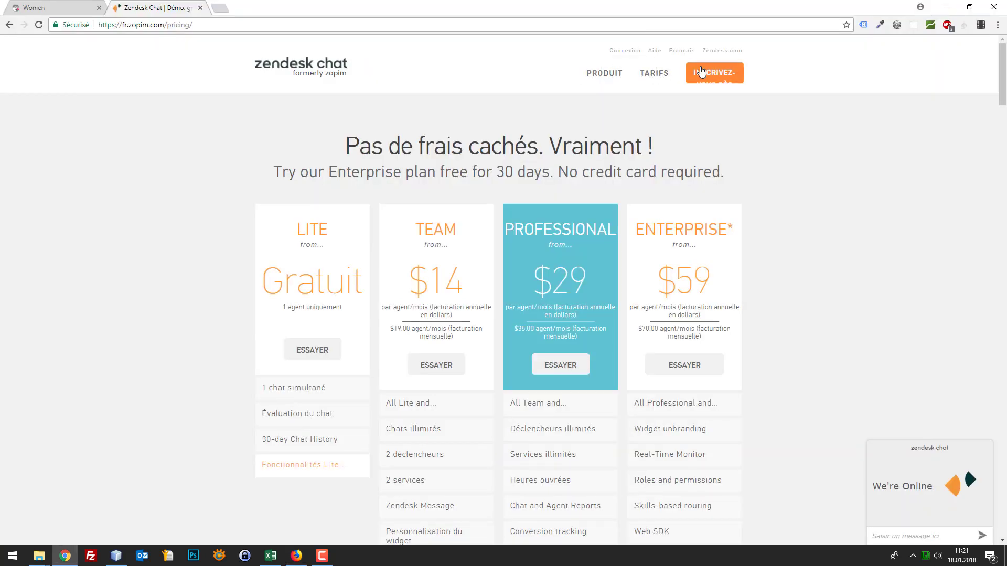
Log in to the Zendesk Chat dashboard with the account e-mail and password
click(636, 57)
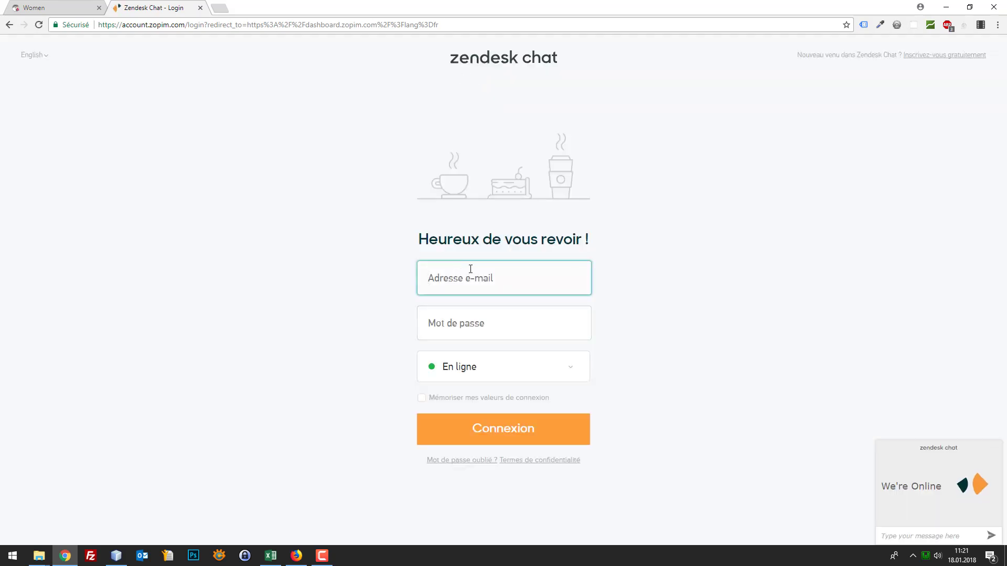
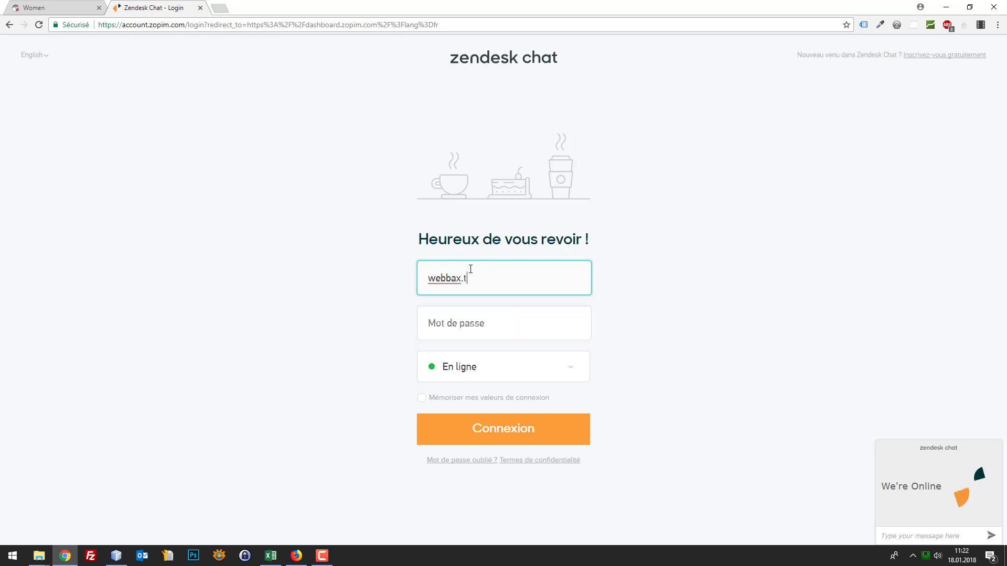
key(Tab)
text(•••)
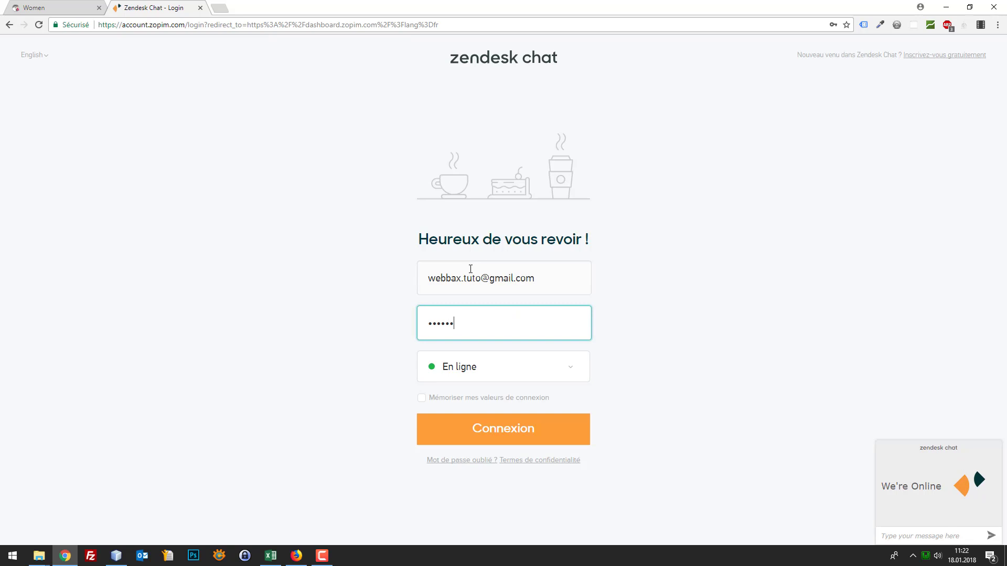
key(Return)
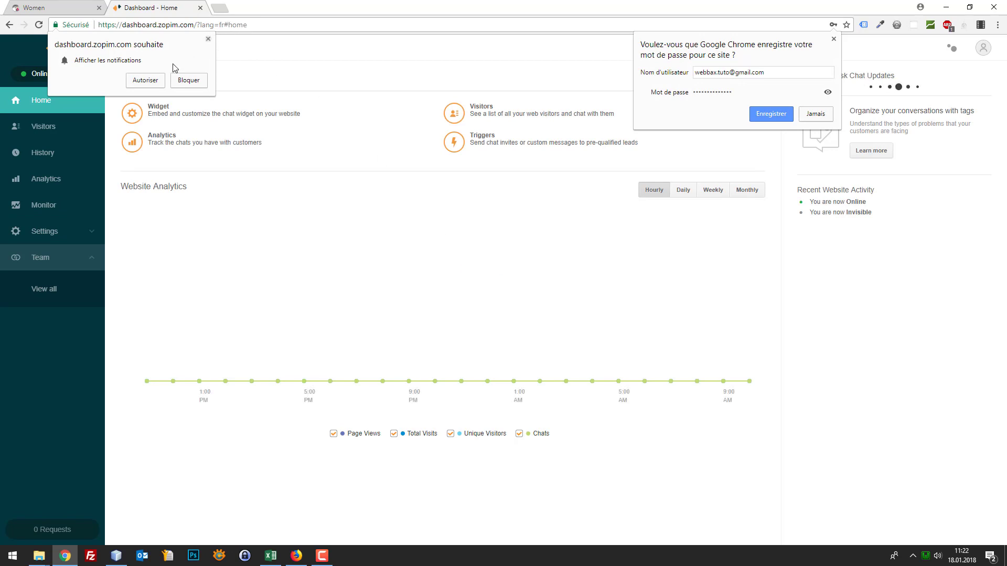
Allow dashboard notifications, save the password in Chrome, and expand the Settings list
click(142, 80)
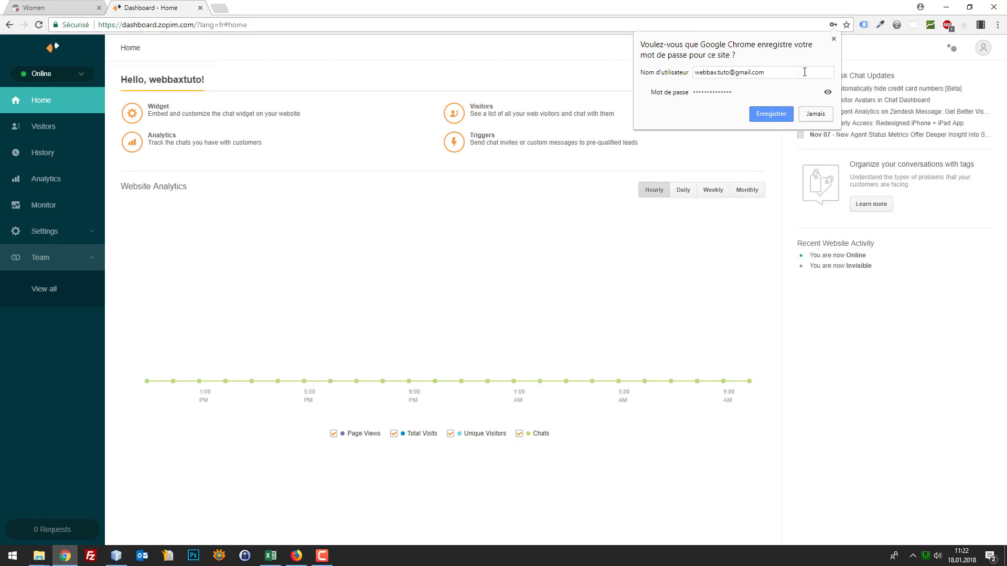
click(773, 114)
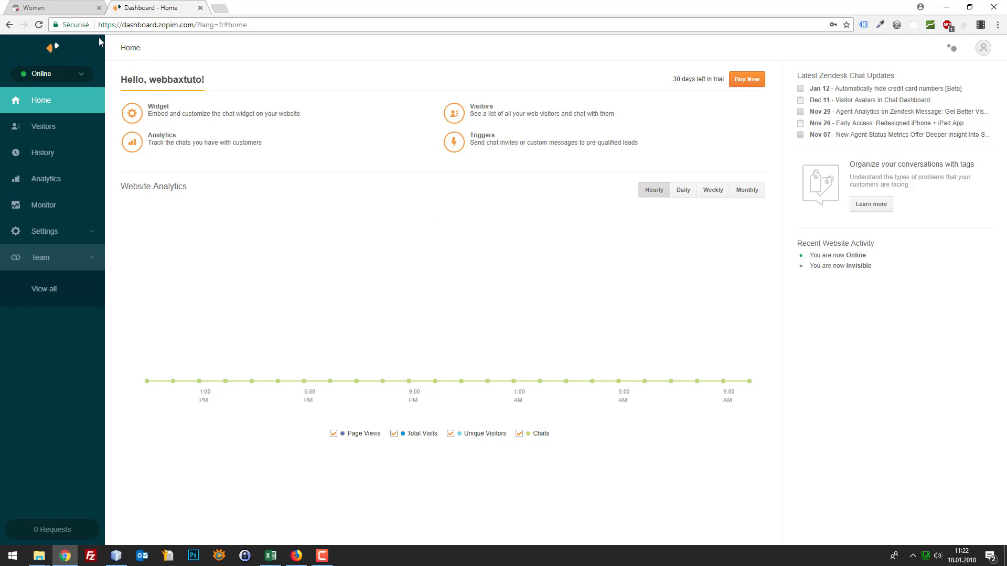
click(37, 7)
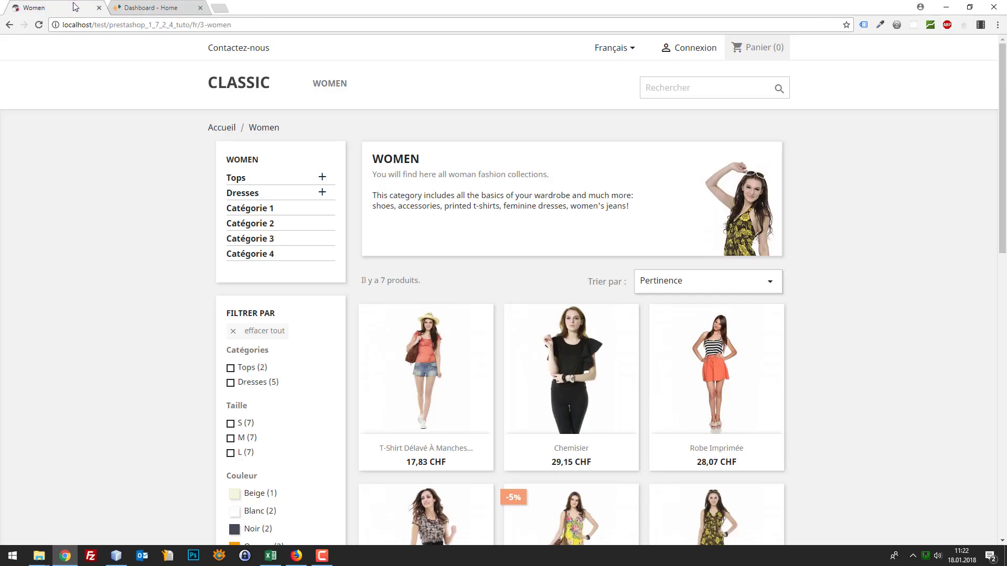
click(142, 7)
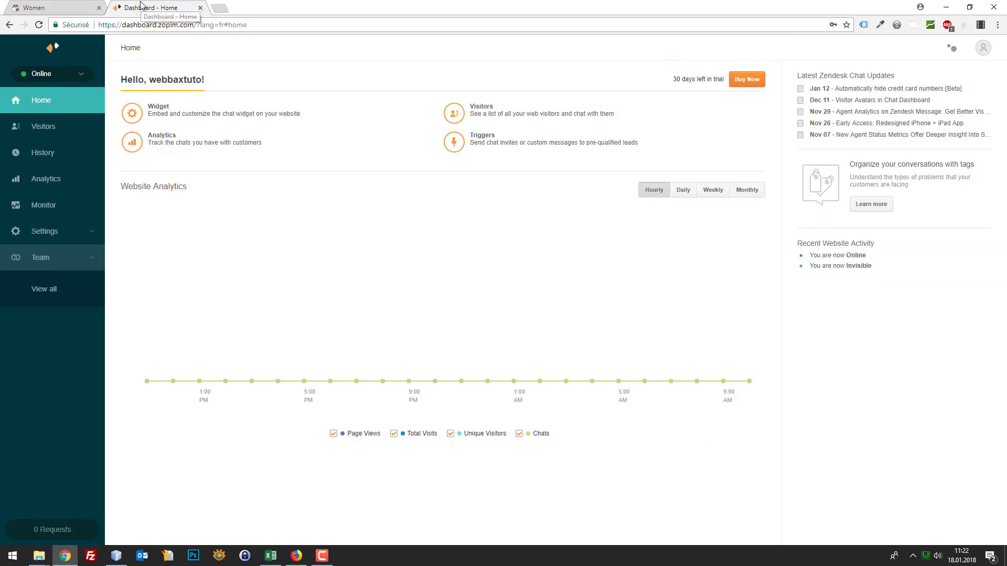
click(56, 234)
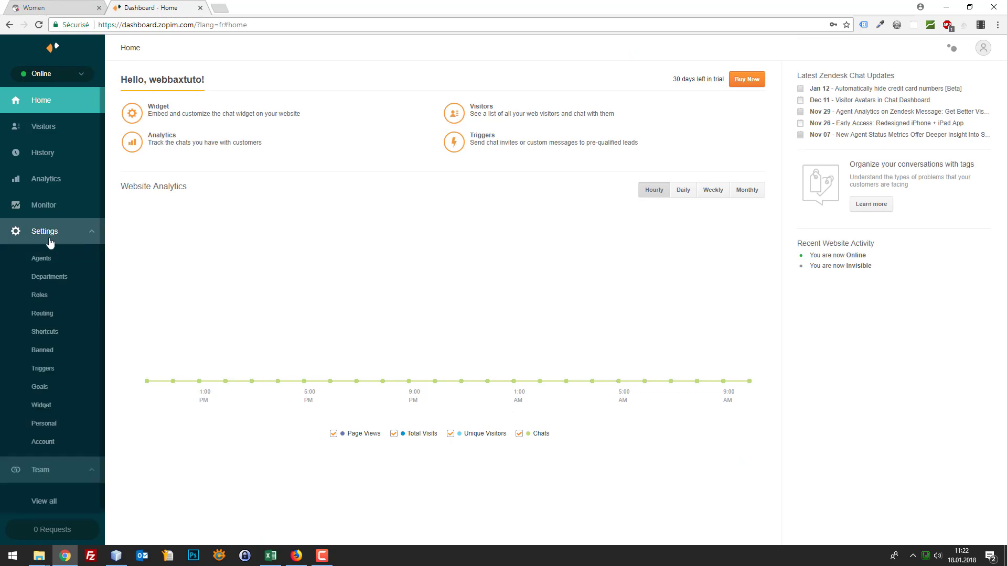
Copy the whole widget embed script from the Widget settings page, then switch to NetBeans
click(51, 415)
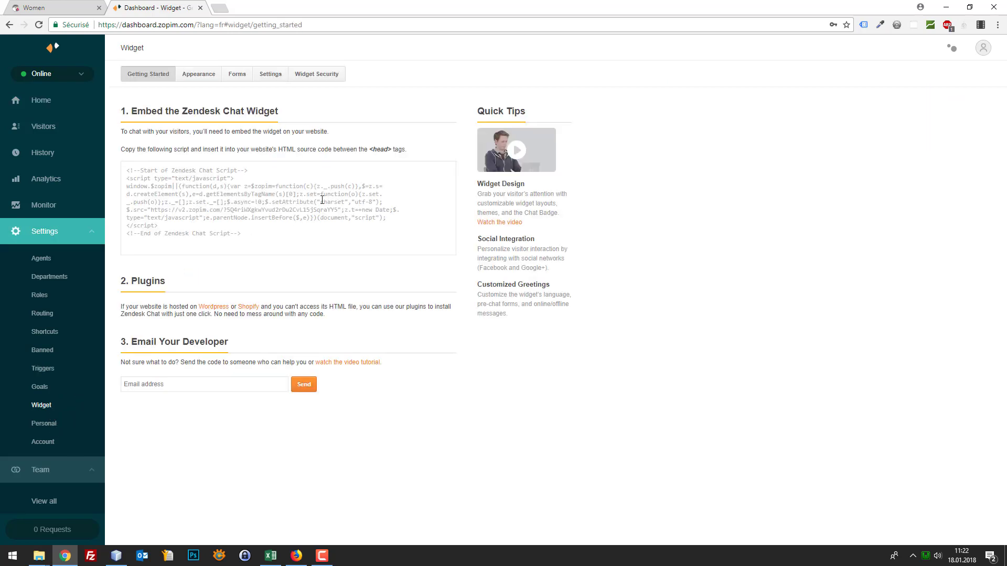
click(246, 227)
drag(265, 228, 182, 213)
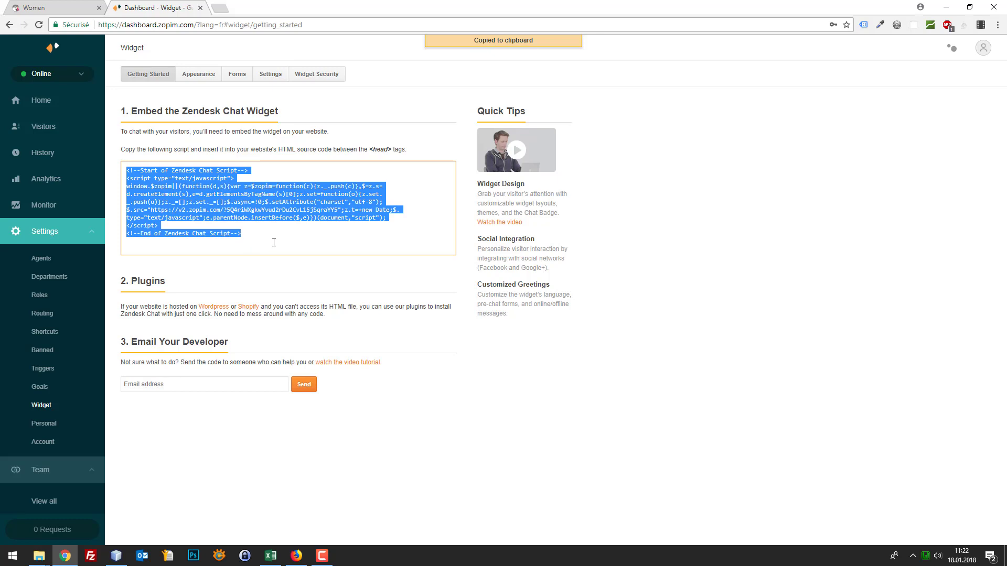
right_click(195, 202)
click(218, 200)
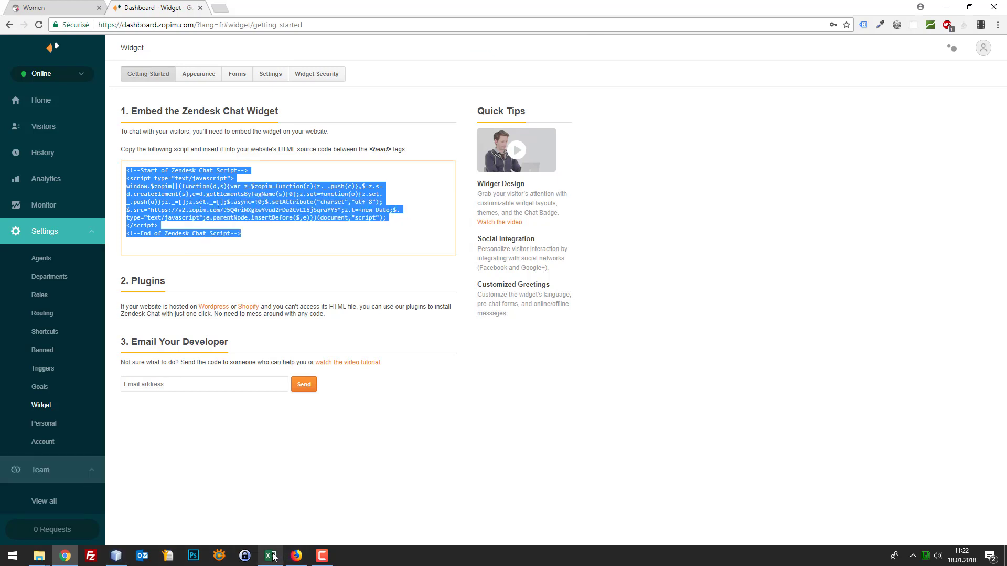
click(116, 556)
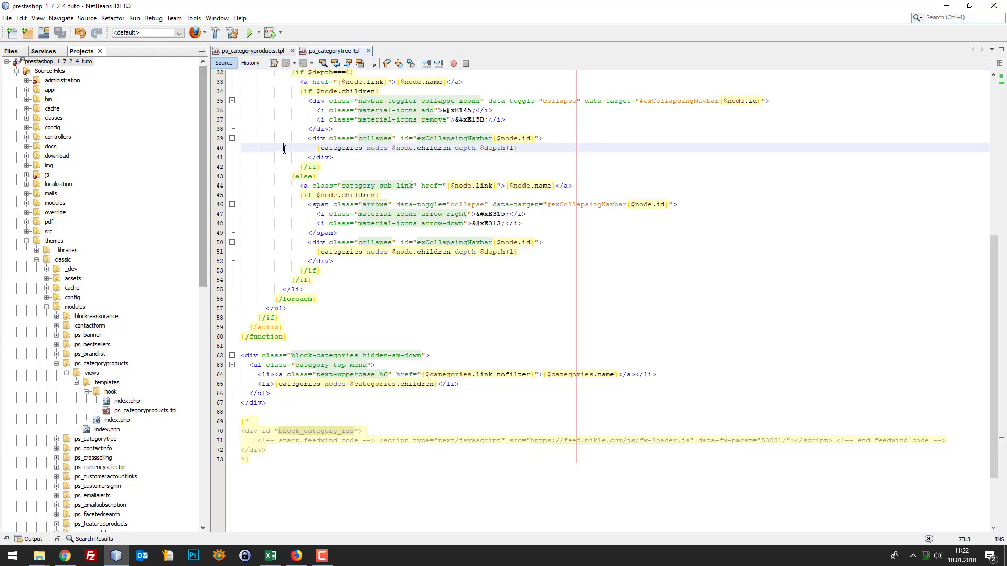
Close the open template files and collapse the expanded folders in the Projects tree
key(ctrl+w)
key(ctrl+w)
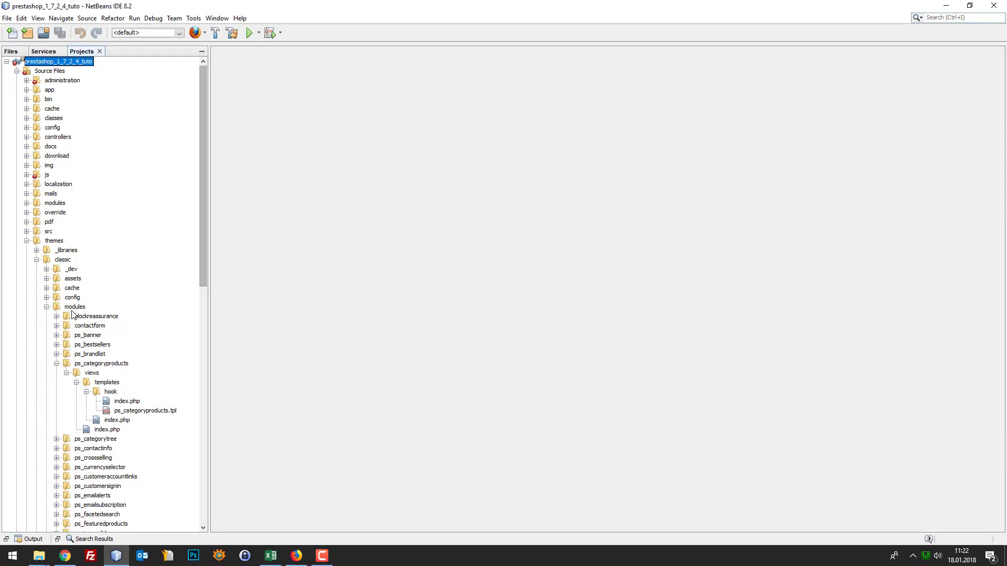
click(26, 241)
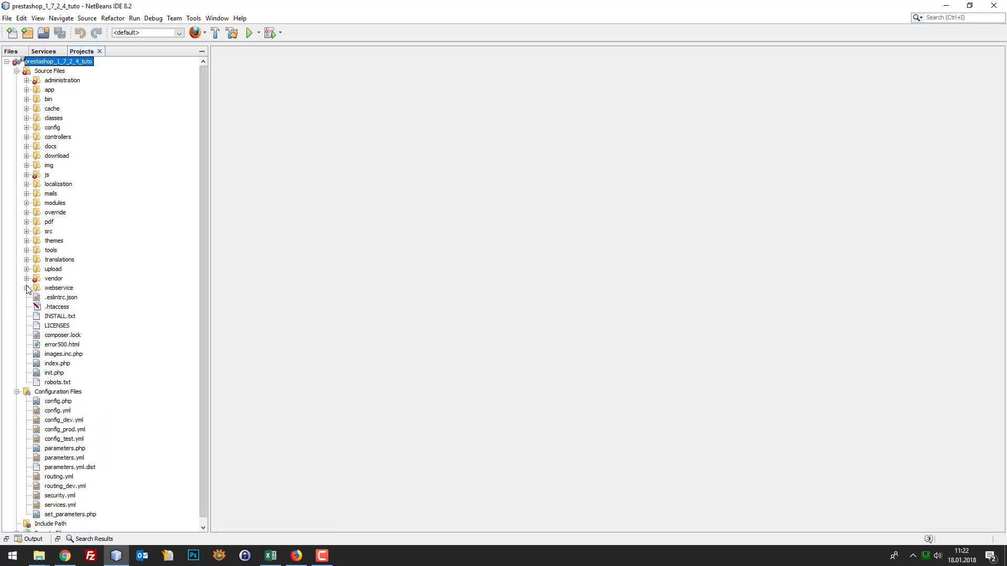
click(26, 240)
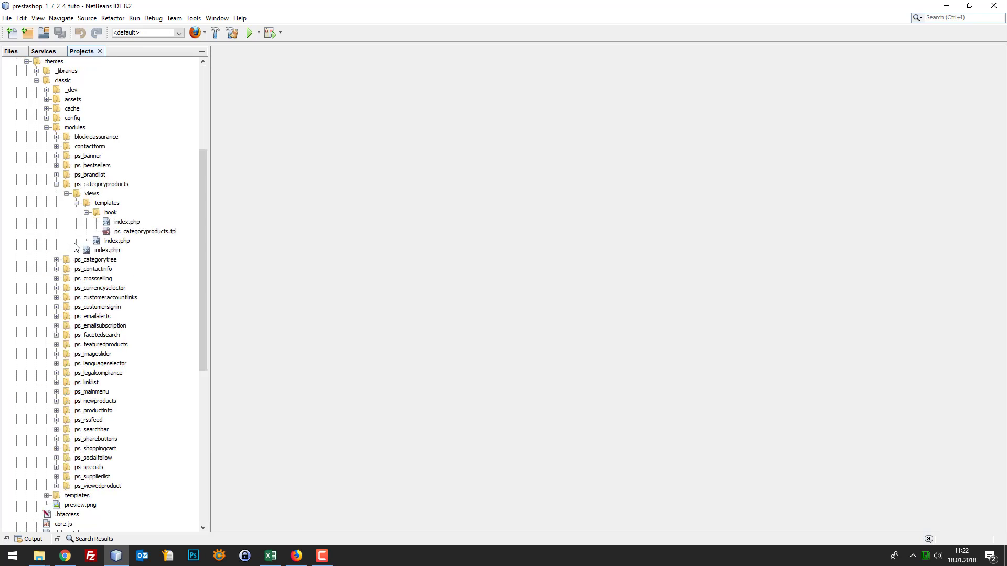
click(56, 185)
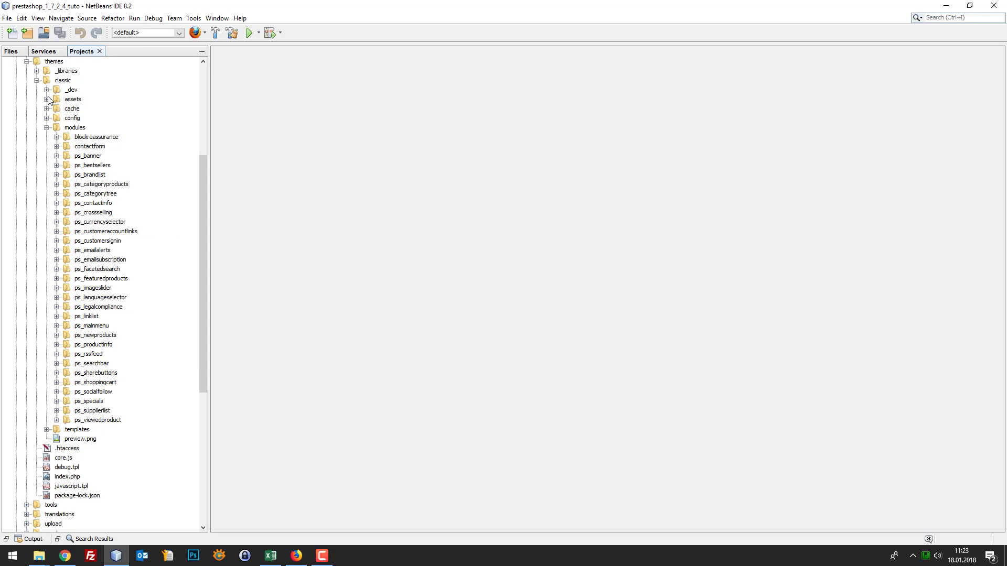
click(37, 81)
scroll(39, 89, up, 1)
Expand themes > classic > templates > _partials to list the partial .tpl files
click(50, 184)
click(62, 203)
click(36, 203)
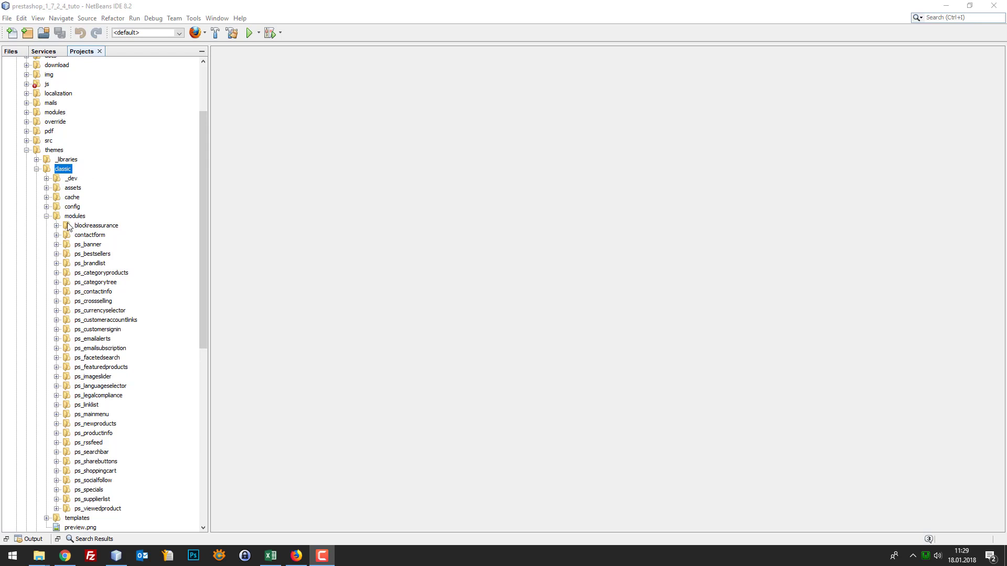
click(47, 216)
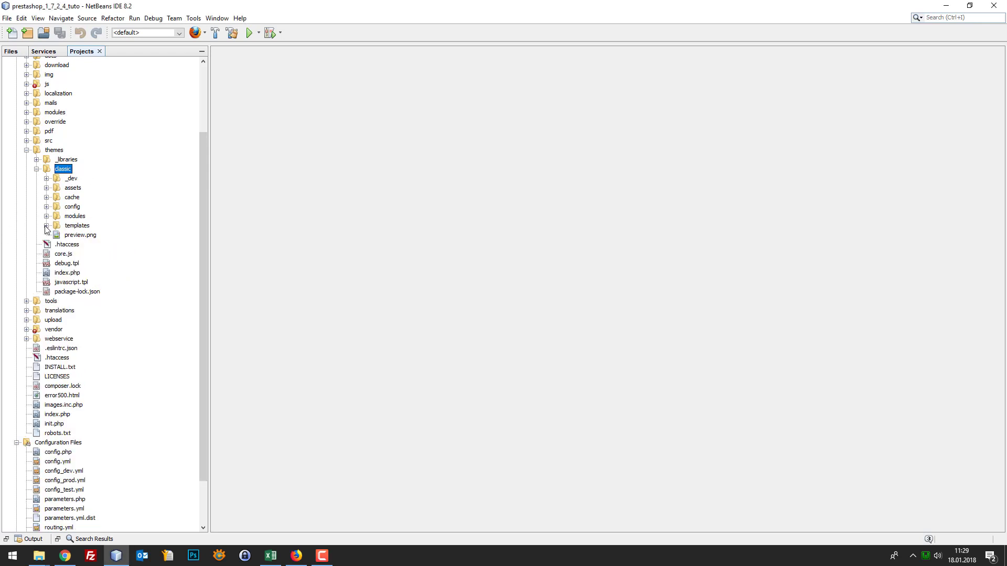
click(47, 226)
click(56, 235)
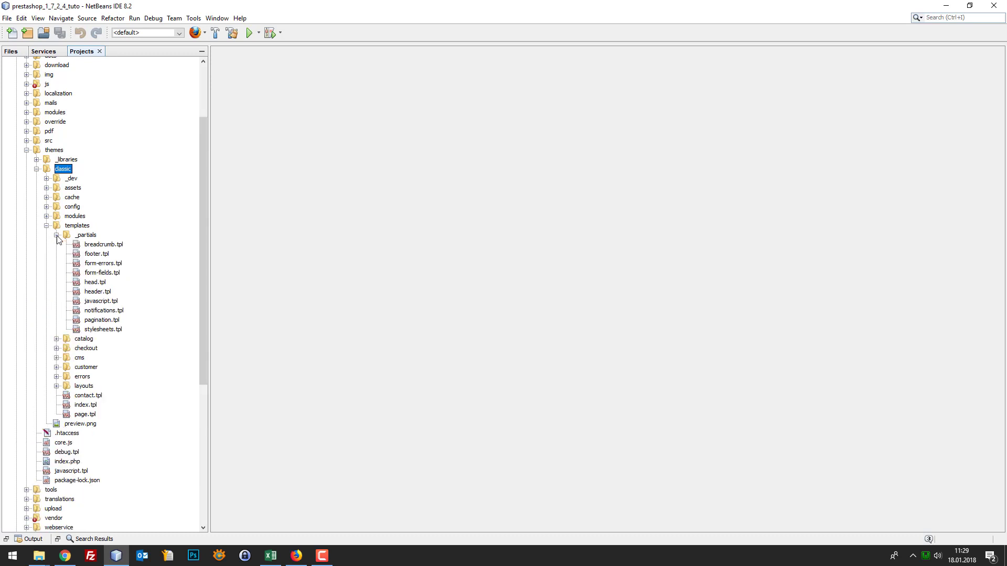
Open head.tpl and add blank lines after line 65
double_click(95, 283)
scroll(357, 339, down, 10)
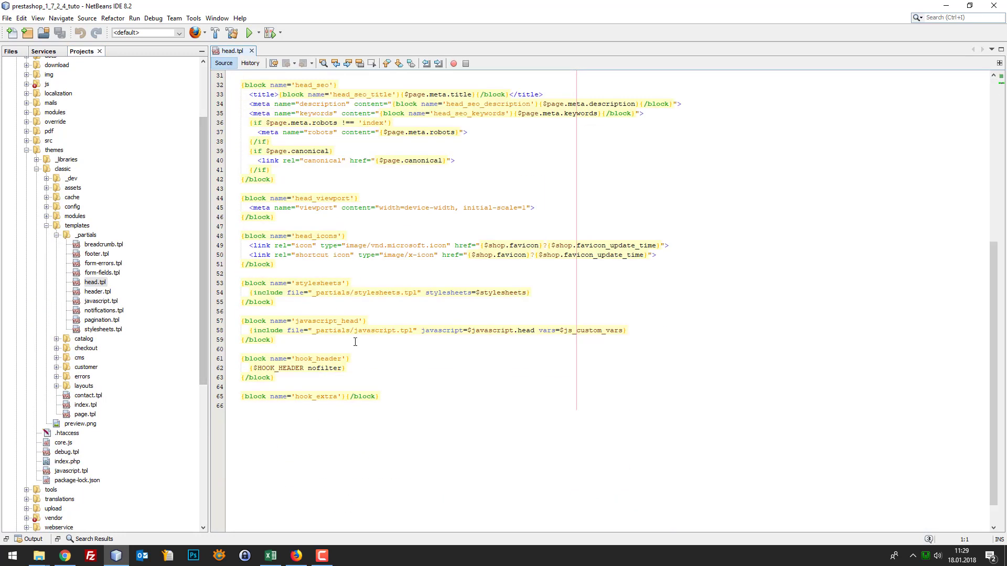
click(437, 393)
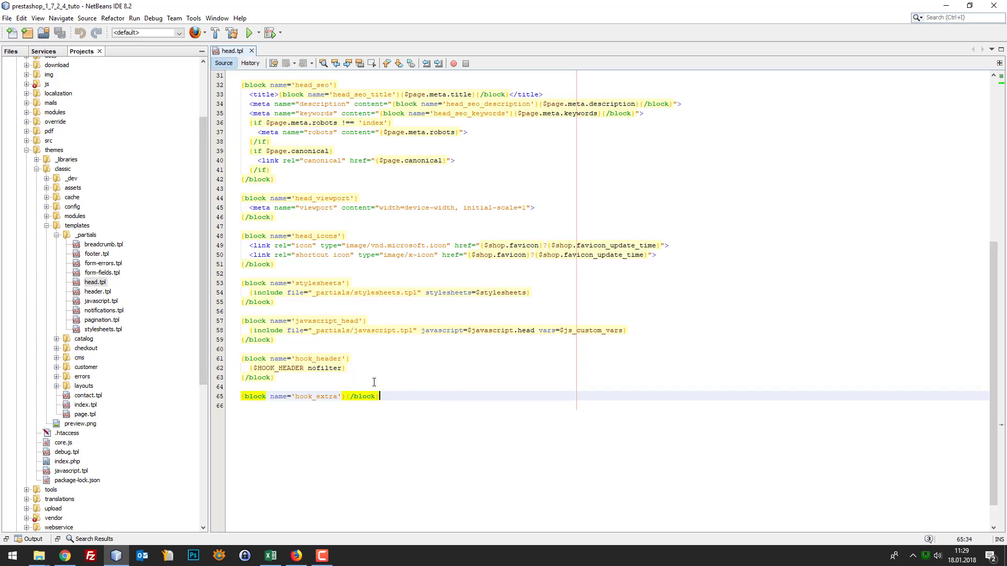
click(350, 379)
scroll(393, 376, up, 5)
scroll(390, 359, down, 5)
click(410, 397)
key(Return)
key(Return)
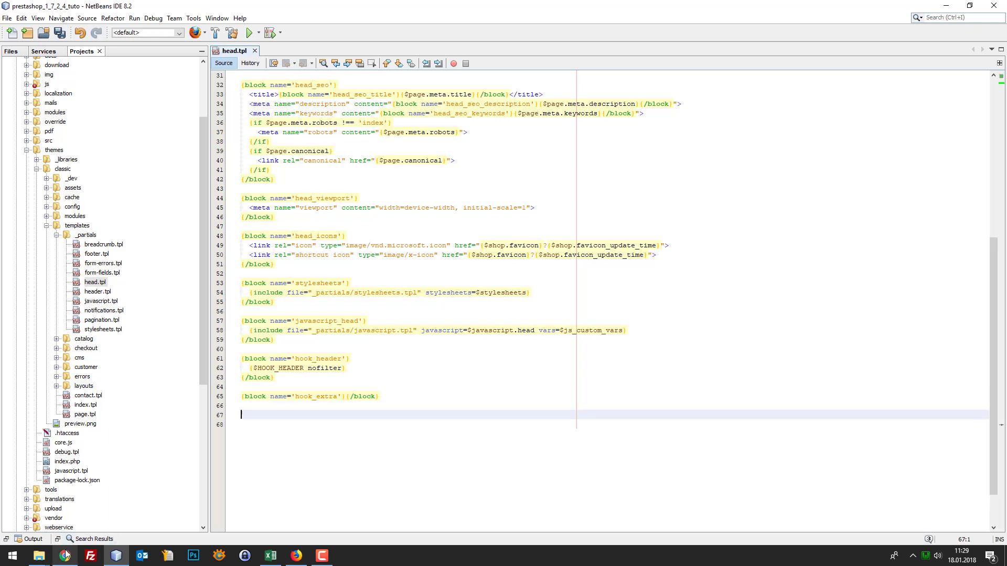
Recopy the Zendesk script, paste it at line 68 of head.tpl, and type {literal} above it
click(65, 555)
click(66, 556)
right_click(208, 216)
click(227, 224)
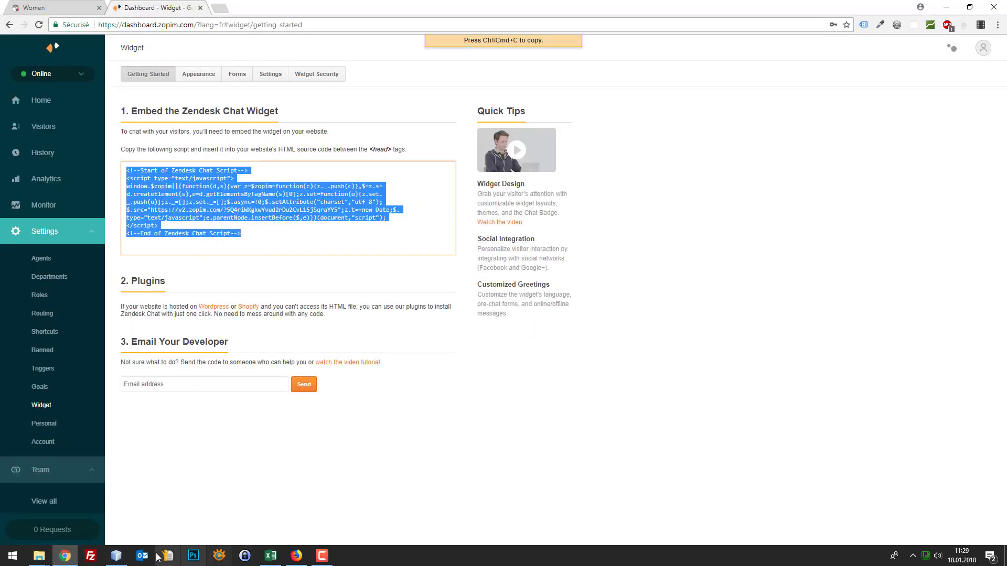
click(117, 556)
click(325, 434)
key(ctrl+v)
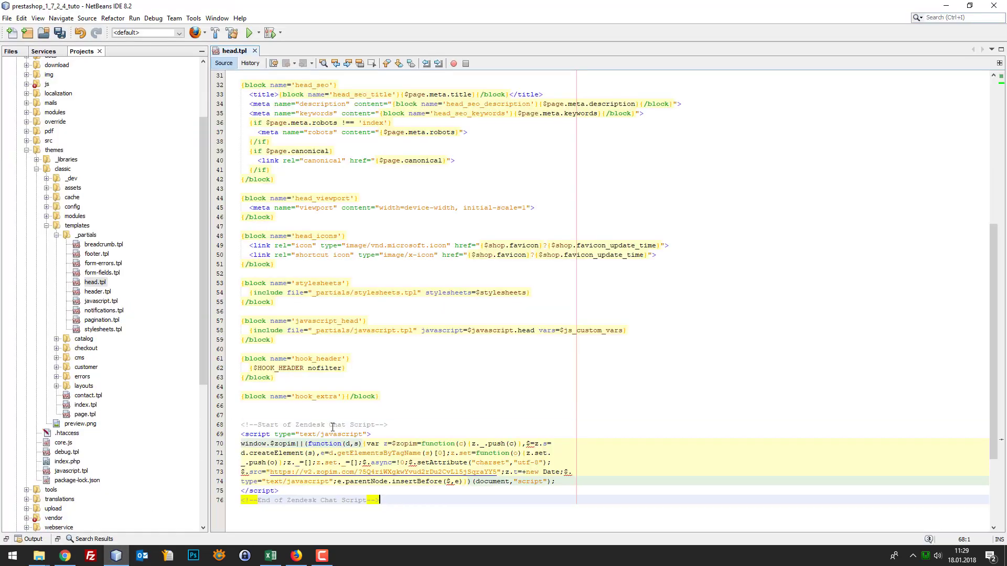
click(323, 415)
key(Return)
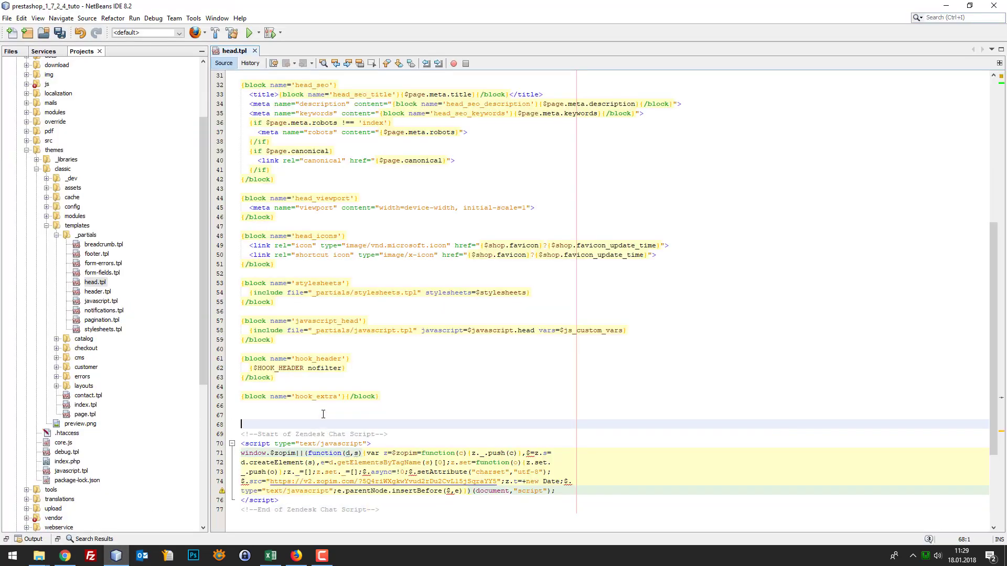
text({li)
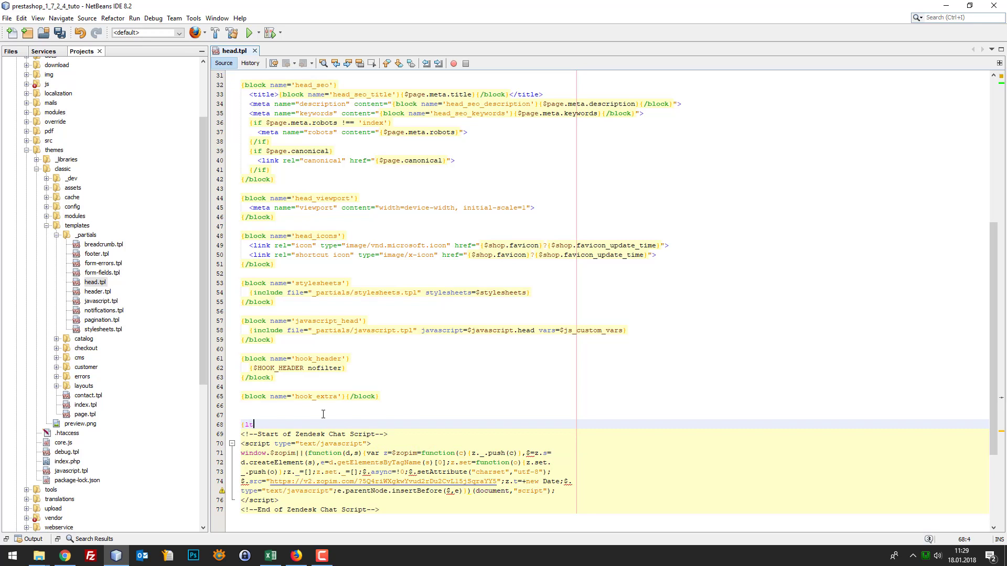
text(teral})
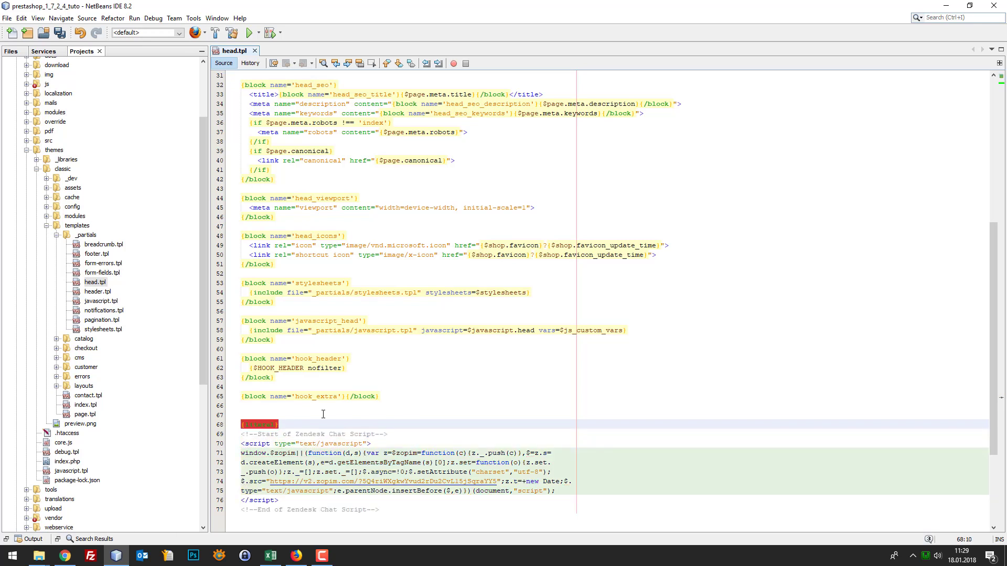
Cut the {literal} text and reload the store's Women page in Chrome
drag(279, 425, 235, 425)
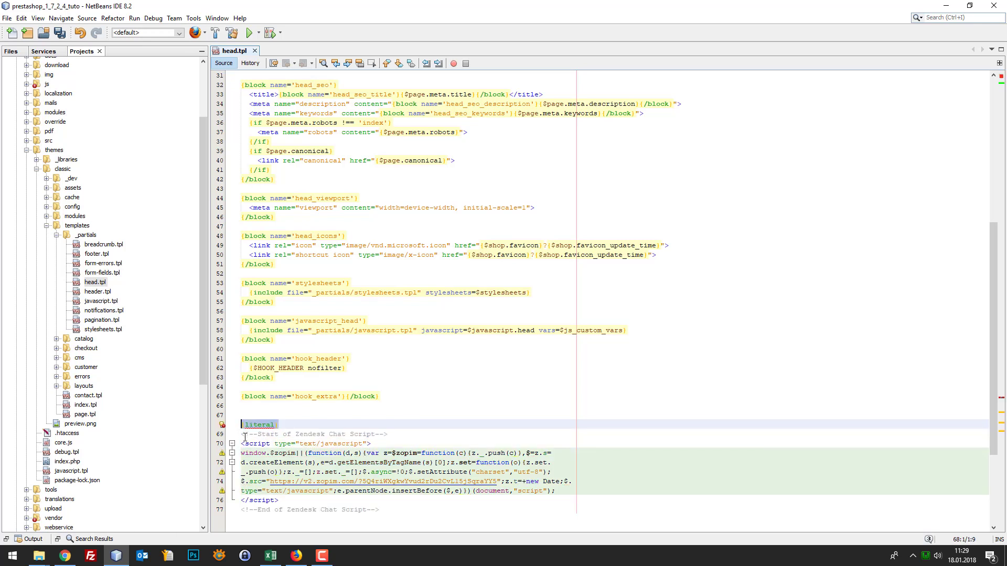
key(ctrl+x)
click(65, 556)
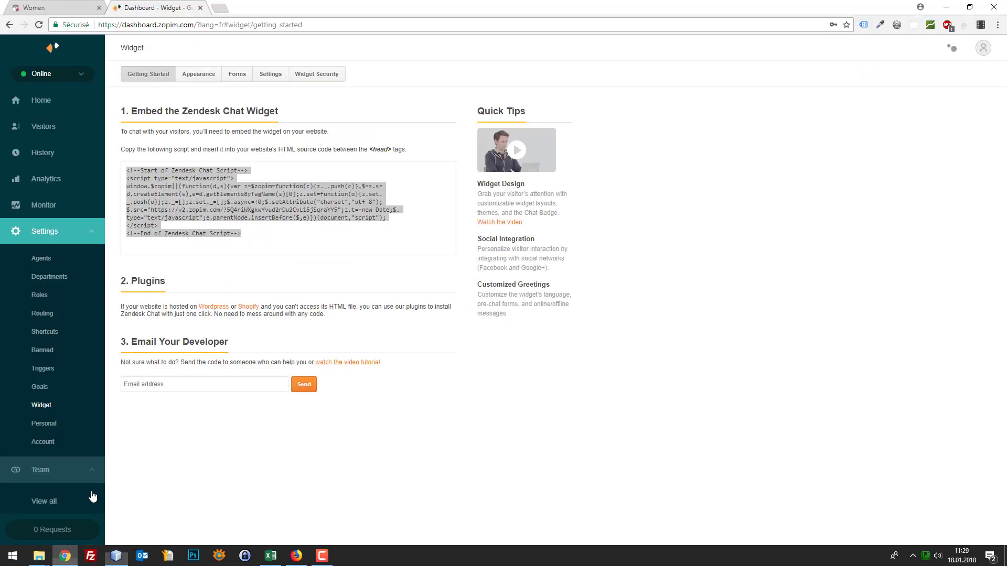
click(54, 4)
key(F5)
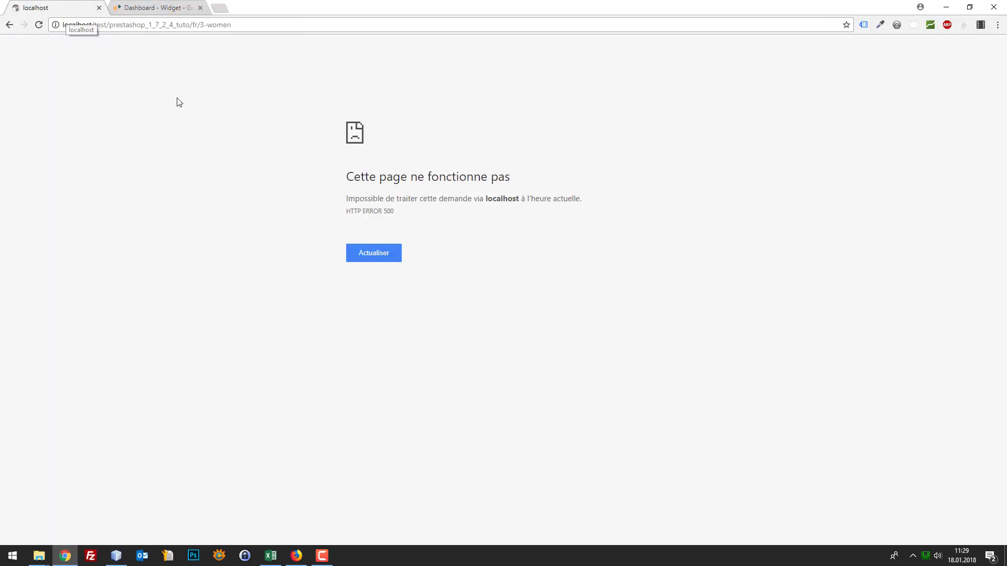
Restore {literal} above the script, add {/literal} below it, and indent the script lines
click(119, 556)
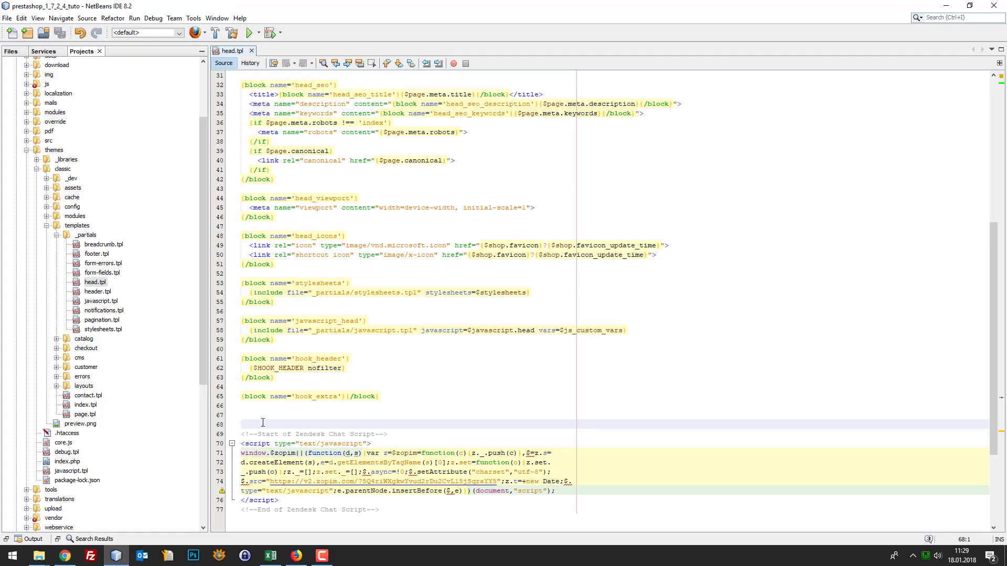
key(ctrl+v)
click(396, 508)
key(Return)
key(ctrl+v)
click(244, 519)
text(/)
drag(379, 510, 240, 434)
key(Tab)
Add the comment '{* Webbax - 18.01.18 - Intégration d'un système de chat *}' and save head.tpl
click(289, 415)
text({)
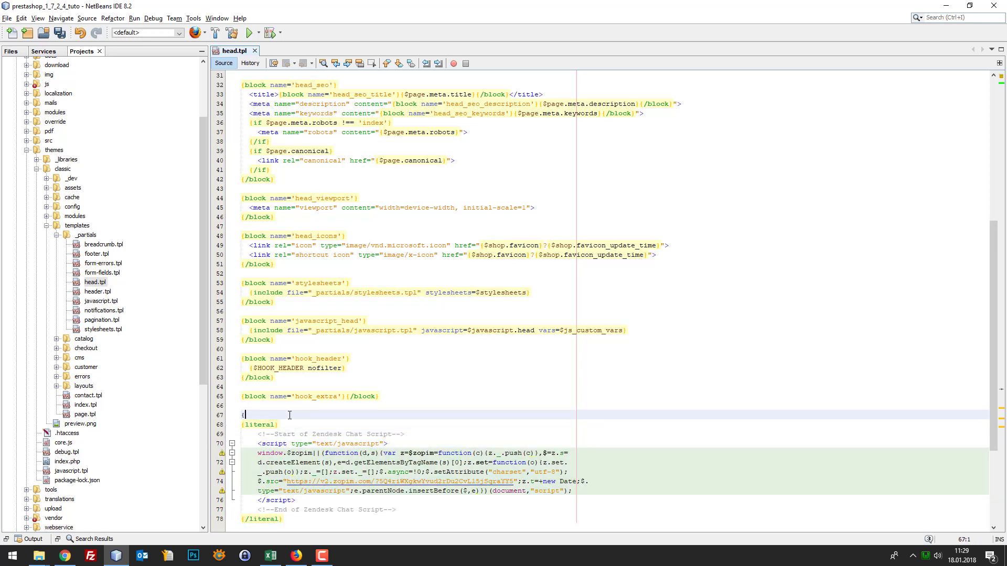
text(* Webbax - )
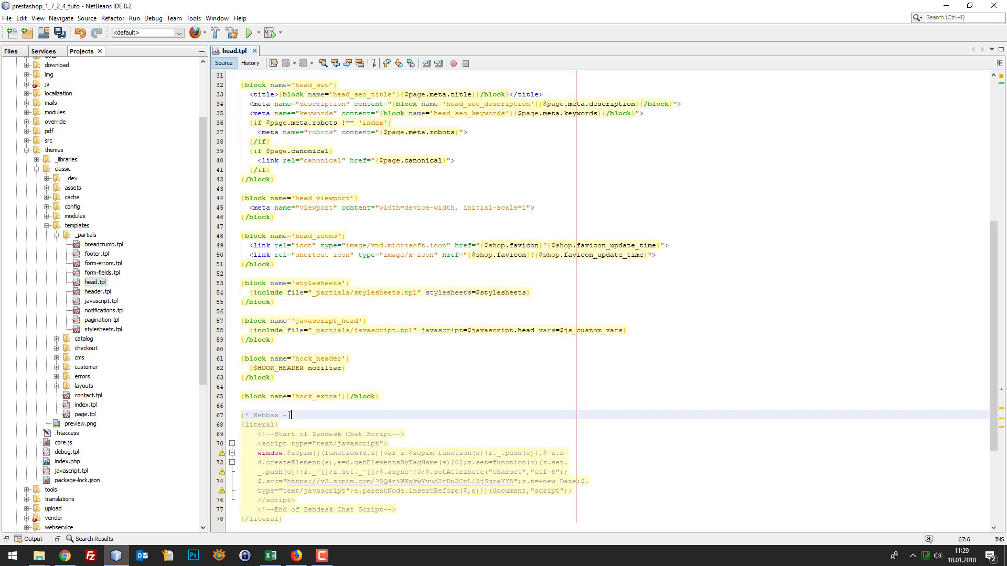
text(18.01.18 - Intégration s)
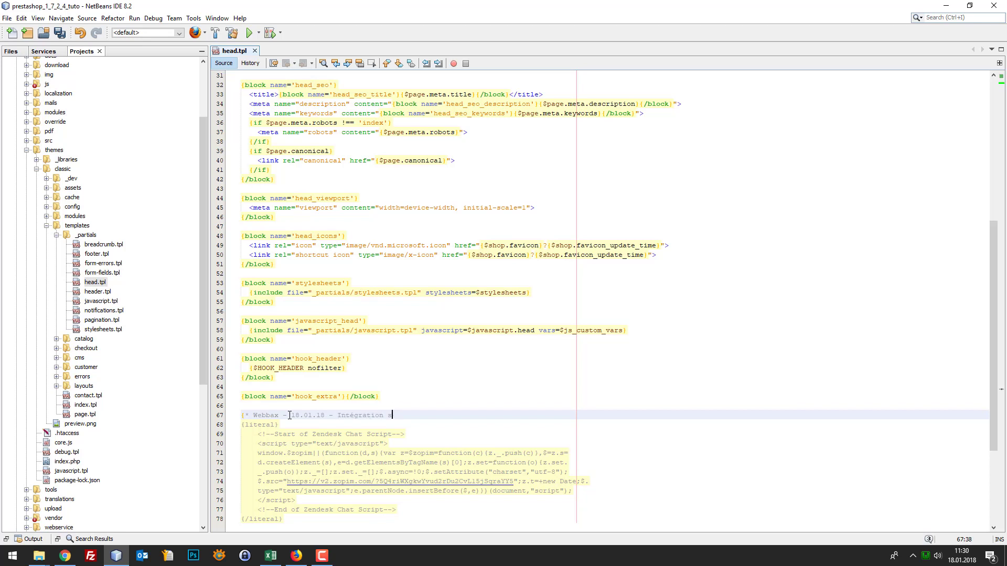
key(BackSpace)
text(d'un système d )
text(CHAT)
text(hat)
text( *})
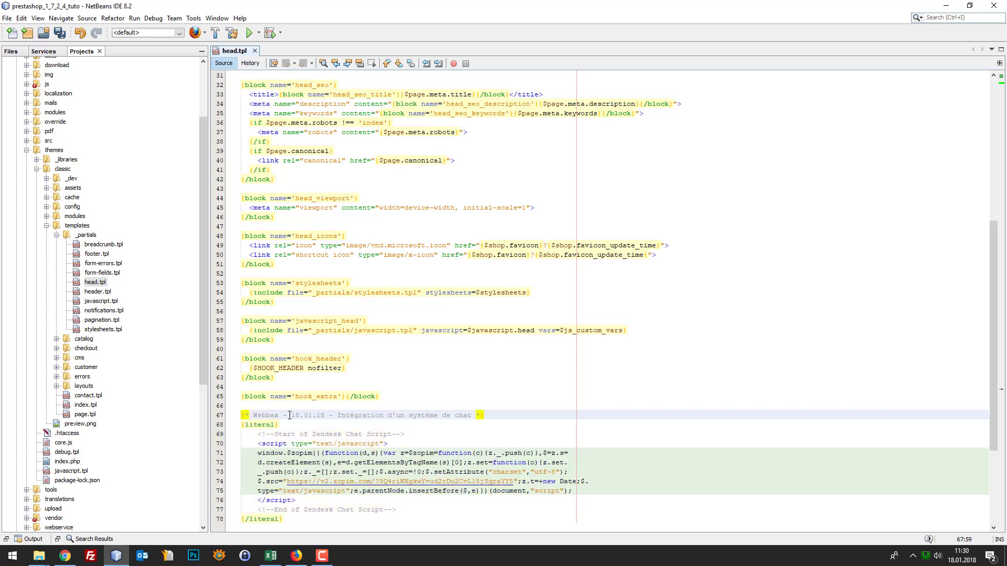
scroll(320, 394, down, 3)
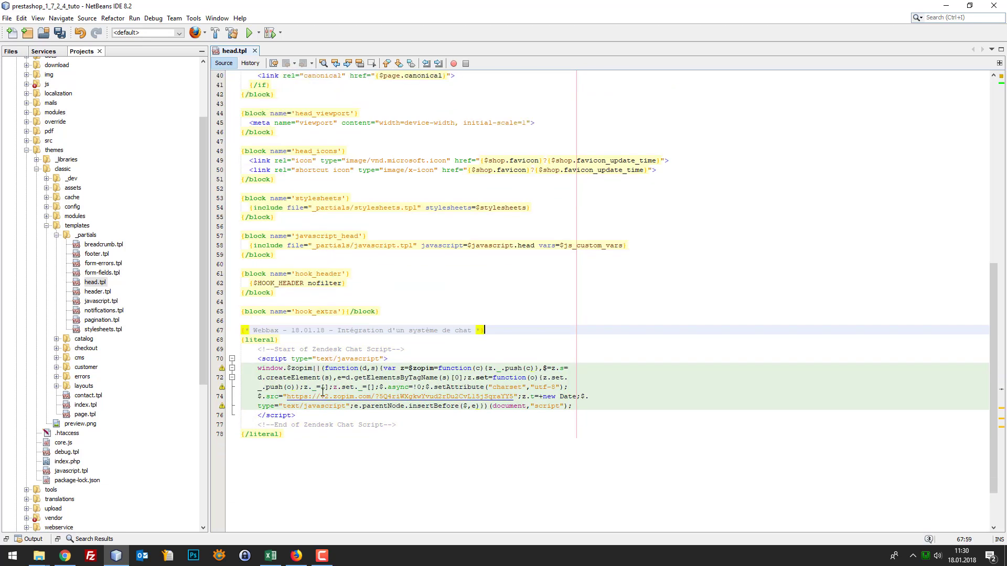
key(Down)
key(ctrl+s)
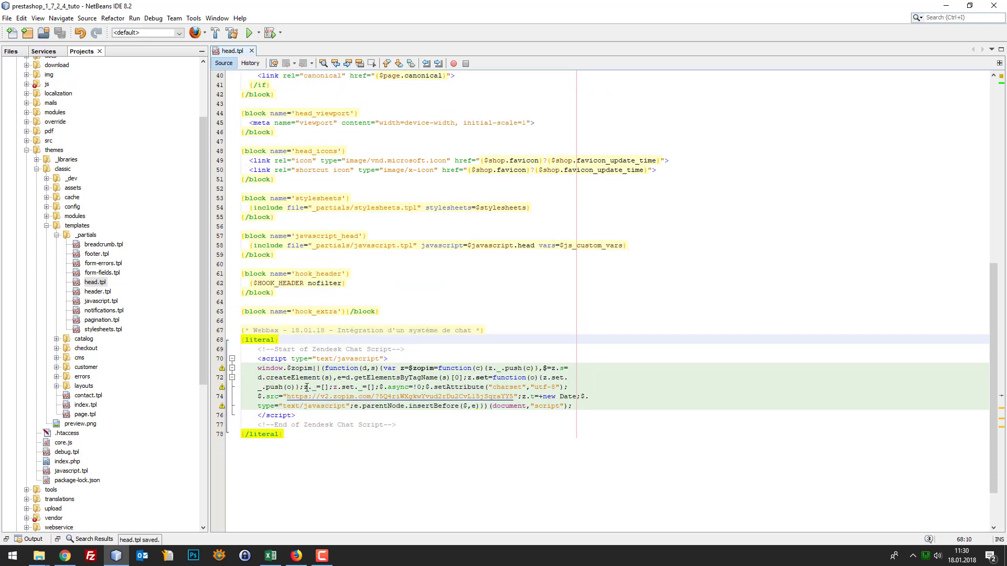
Reload the shop's localhost Women page in Chrome
click(63, 555)
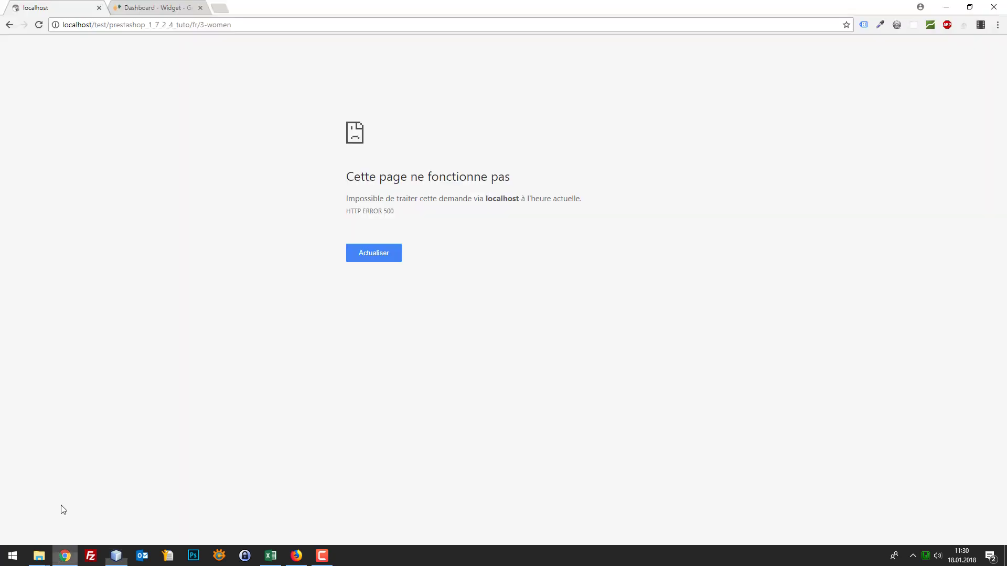
click(222, 8)
click(87, 6)
key(F5)
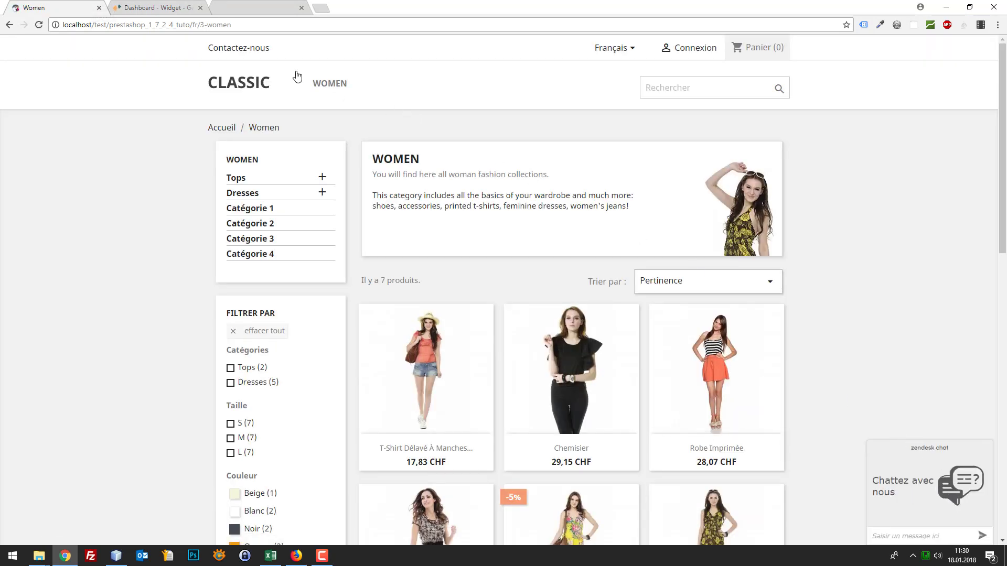
Look up the webbax article on refresh problems ('webbax actulisation'), then return to the Women tab
click(261, 7)
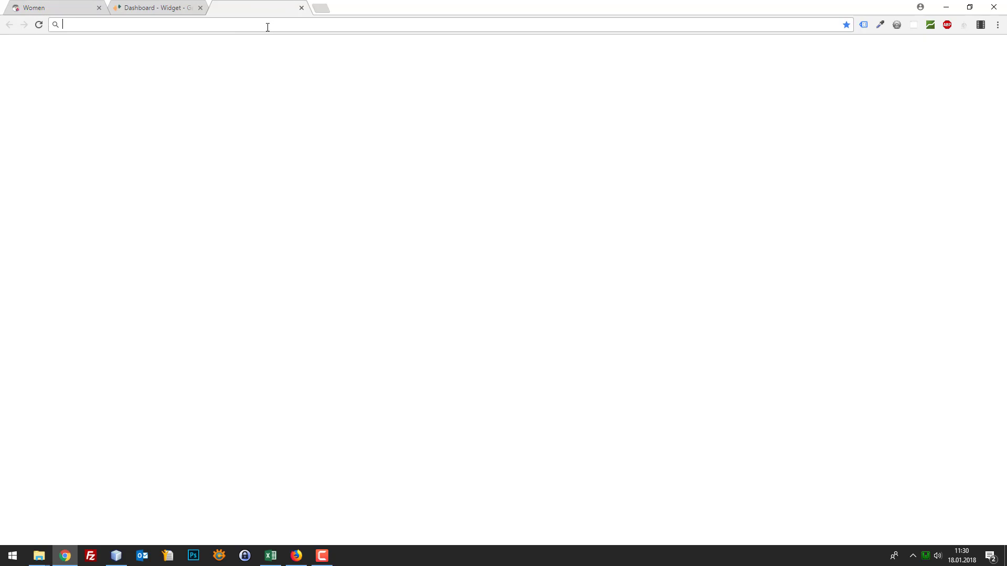
text(webba)
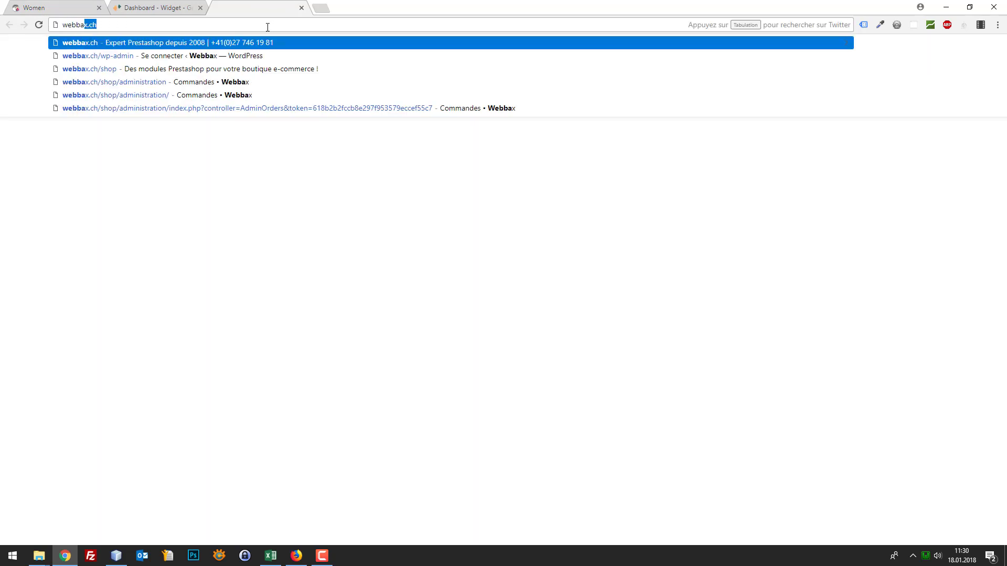
text(x actulisation)
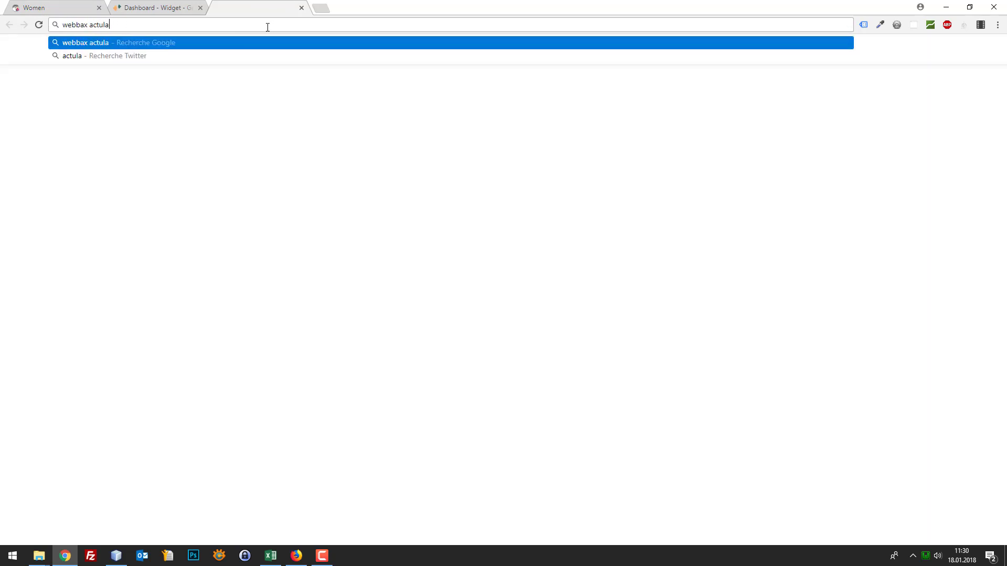
key(Return)
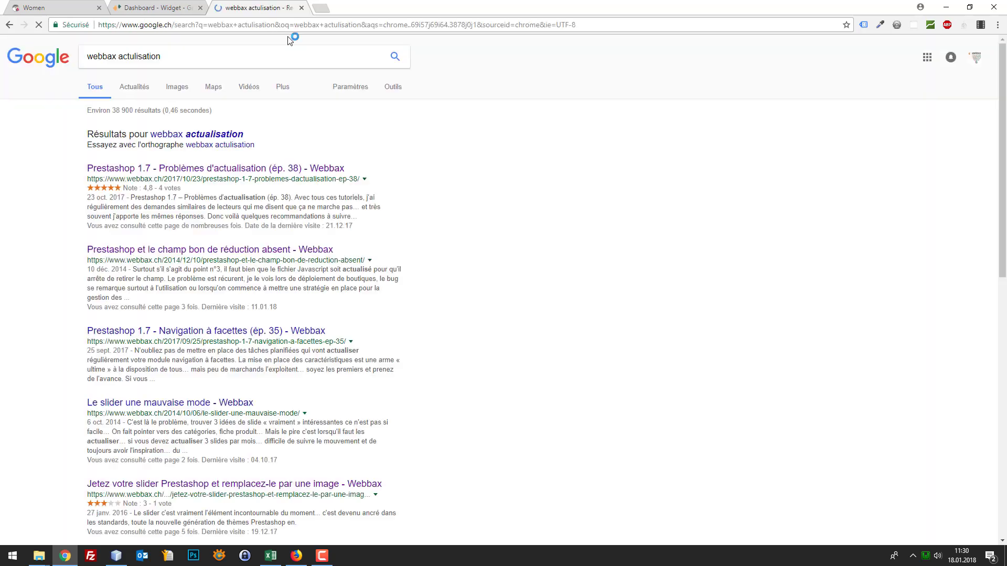
click(210, 165)
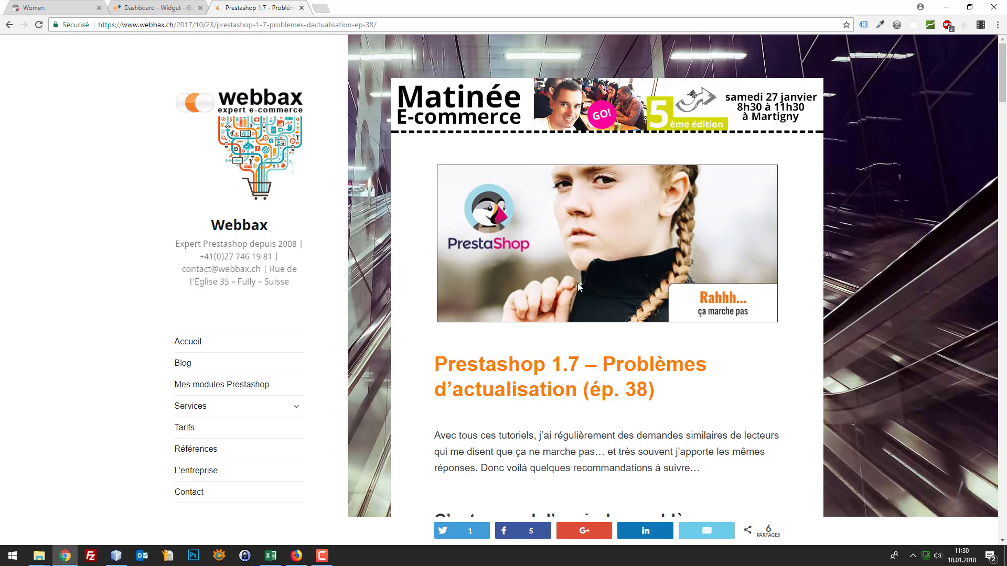
middle_click(262, 10)
click(85, 5)
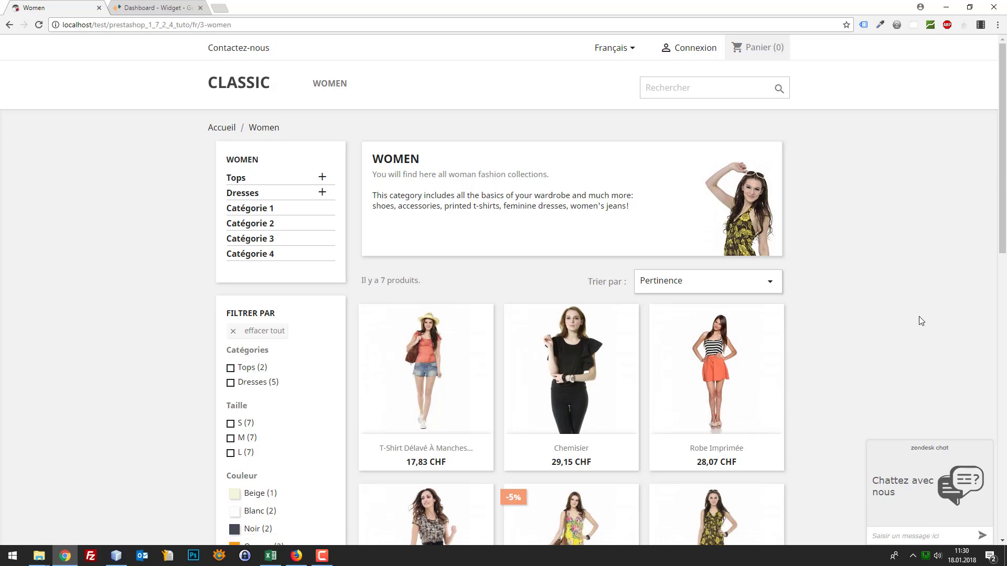
Scroll the Women page to check the 'Chattez avec nous' chat box
scroll(915, 418, down, 9)
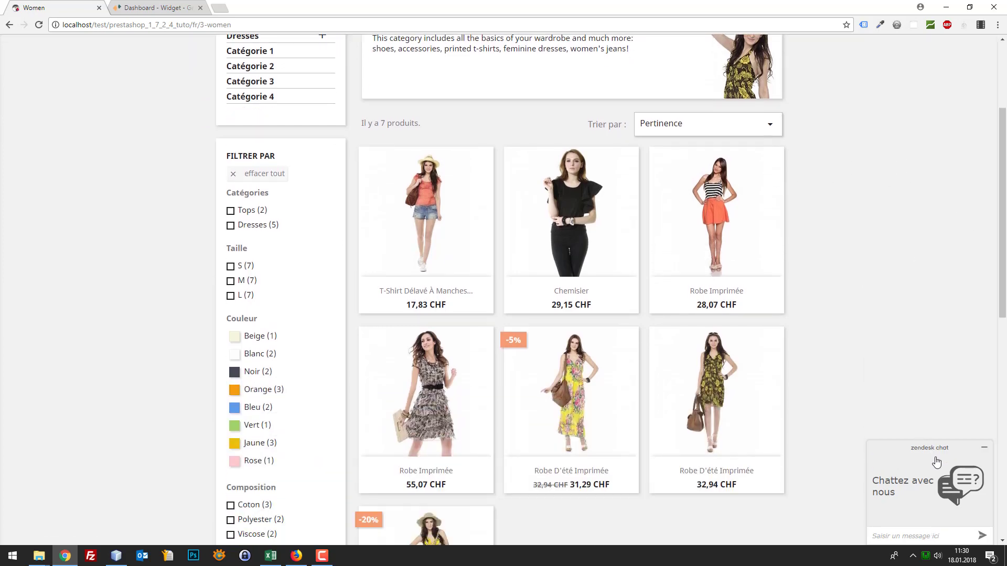
scroll(887, 433, up, 7)
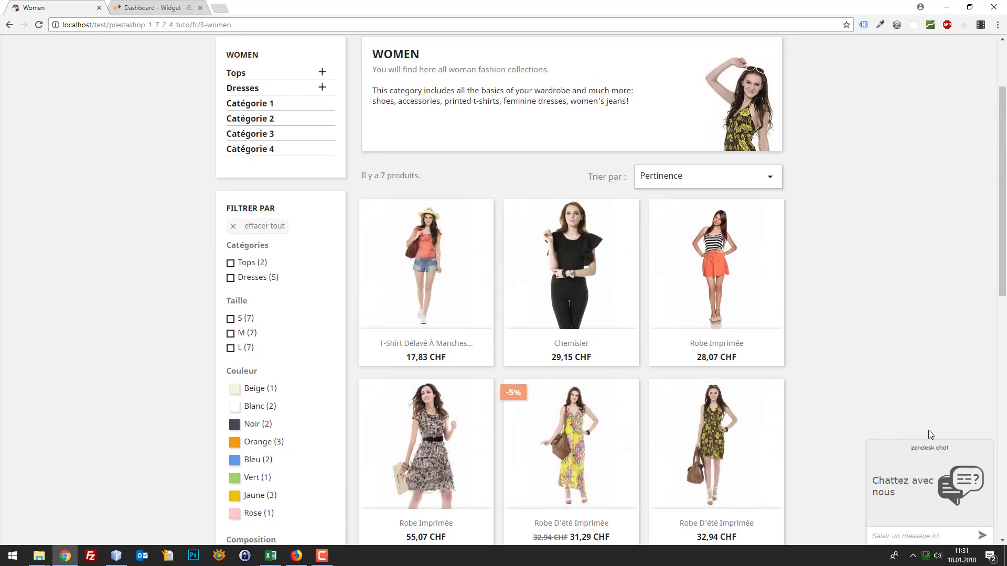
mouse_move(956, 446)
Open the Visitors list in the Zendesk dashboard, showing one visitor on the Women page
click(162, 4)
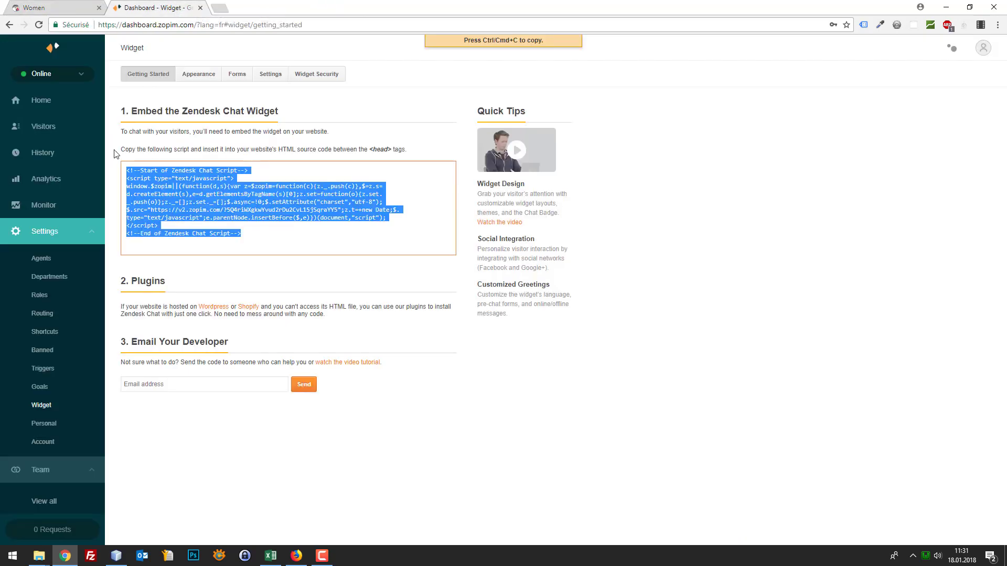
click(57, 8)
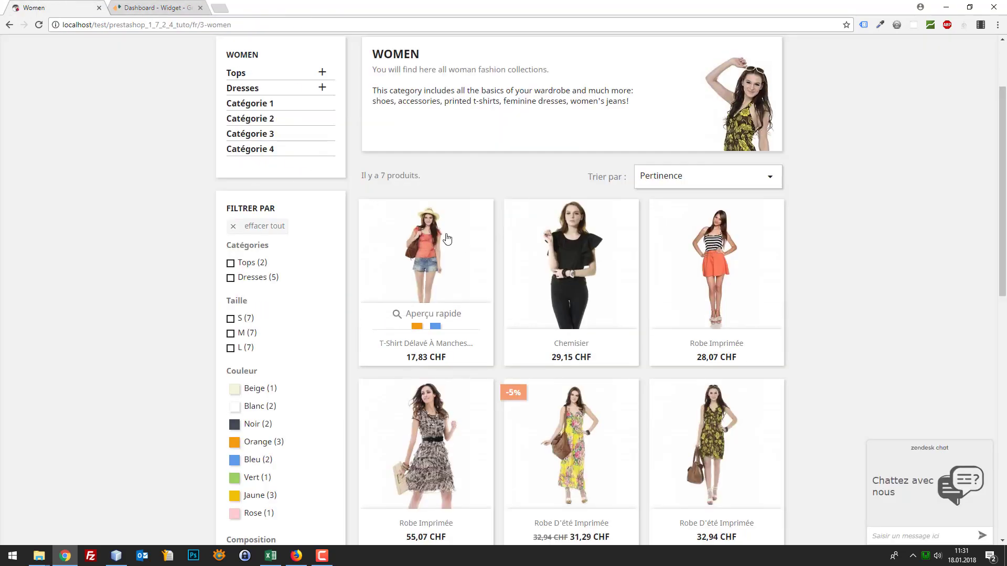
click(173, 5)
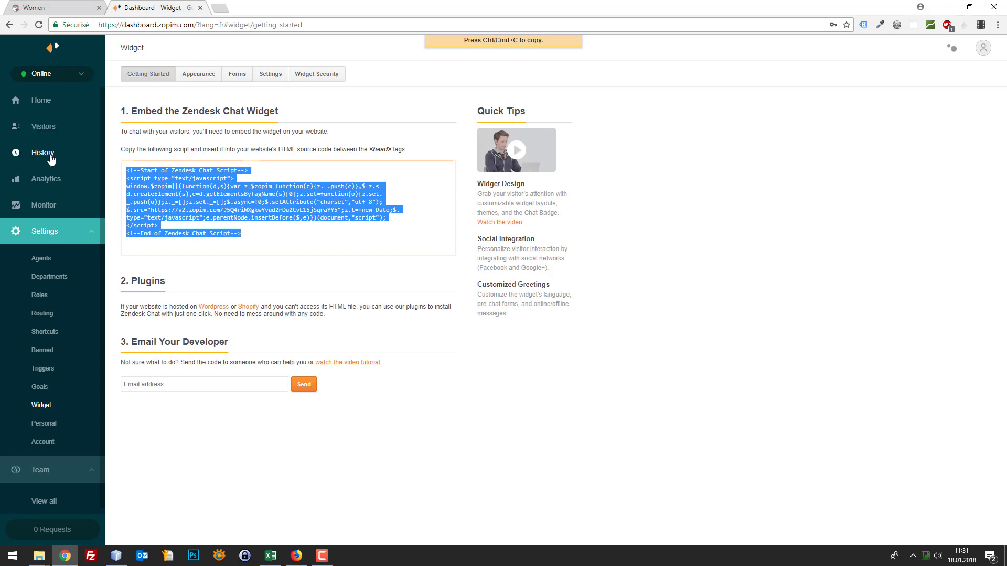
click(52, 131)
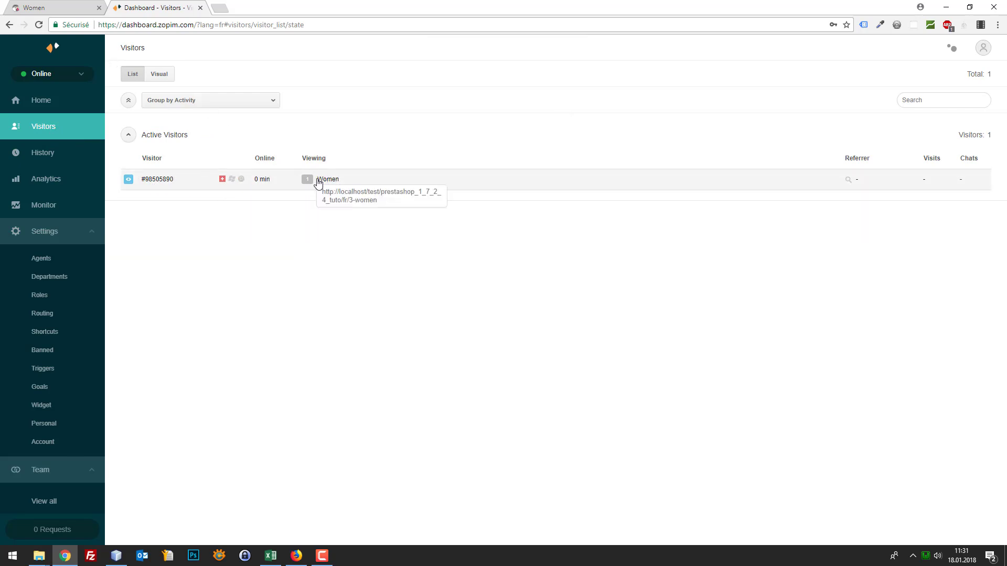
Open the Women-page visitor's details window (Switzerland, Chrome 63, Windows 10) from Active Visitors
click(154, 181)
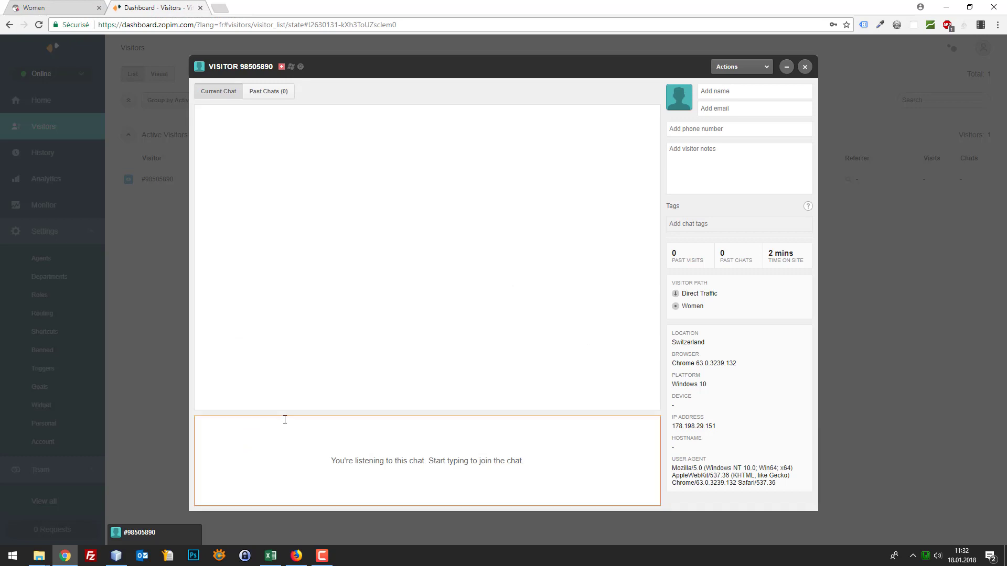
Greet the visitor with 'Bonjour, avez-vous besoin d'aide ?' and answer 'Pas du tout' from the shop widget
text(Bonjour, avez-vous besoin d'aide ?)
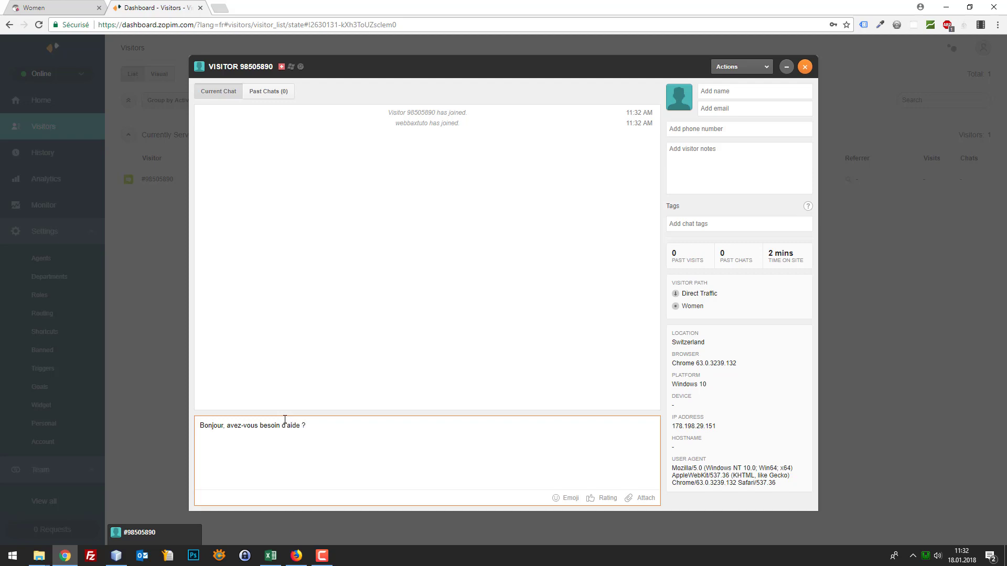
key(Return)
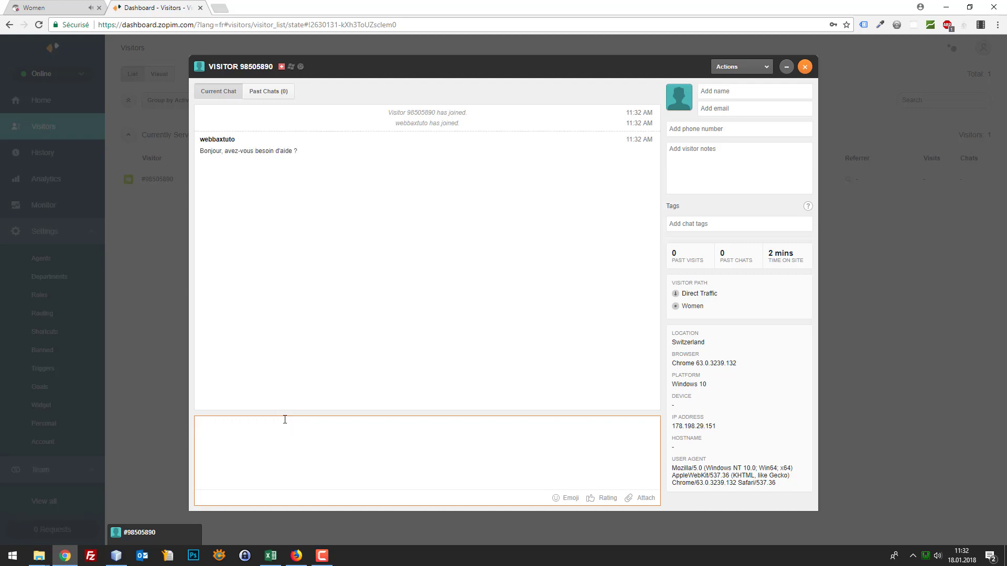
click(68, 6)
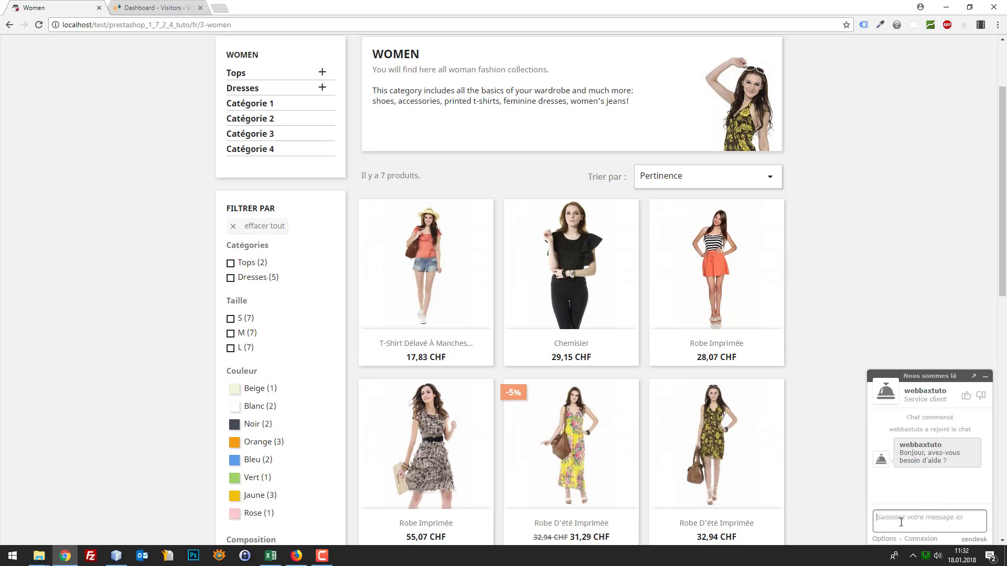
text(Pas d)
key(BackSpace)
text(s du tout)
key(Return)
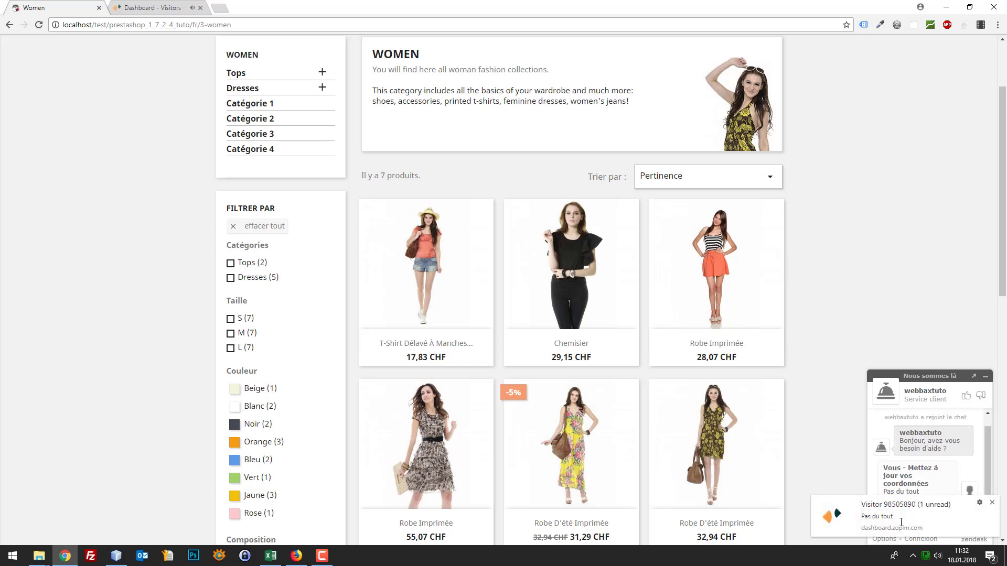
click(164, 12)
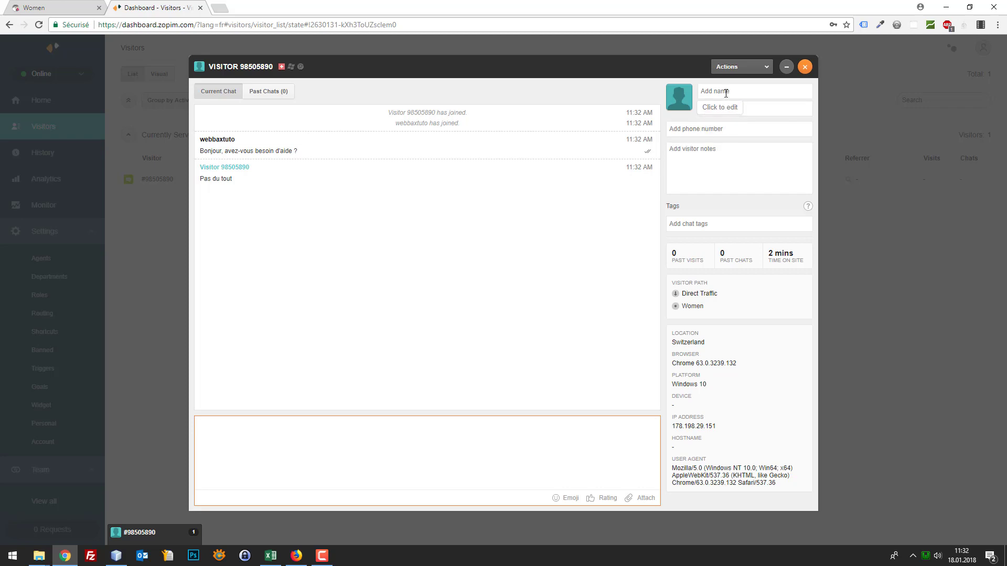
Save the visitor note 'Client déjà vu (pénible)'
click(706, 149)
text(Client déjà vu (pénible)
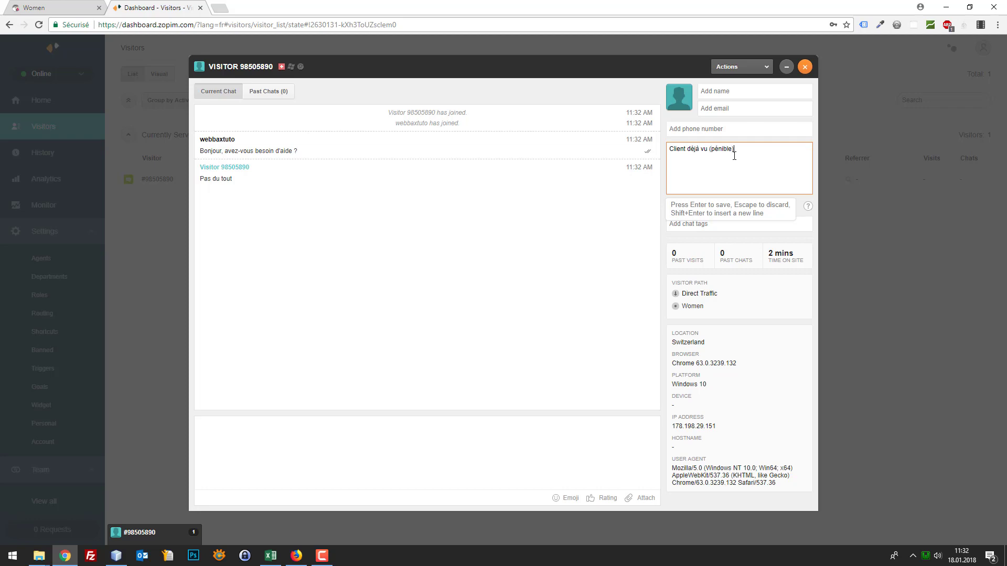
key(Tab)
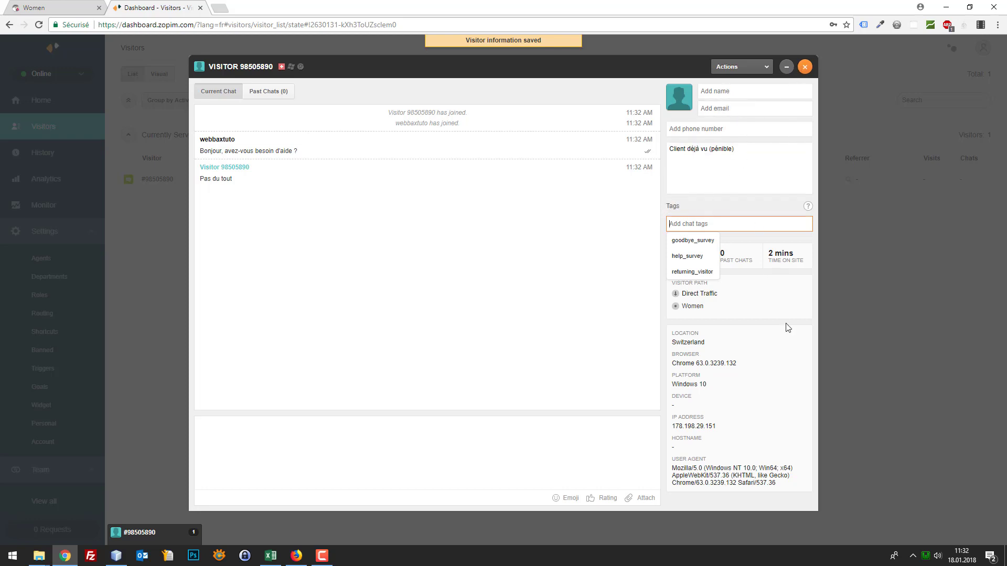
click(726, 153)
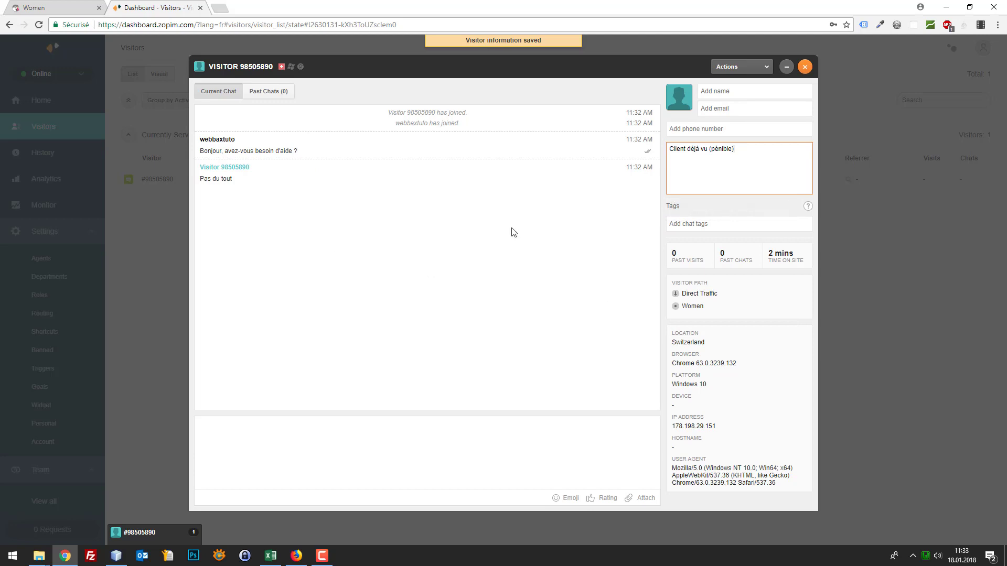
Open the Chemisier product page in the shop, then end the visitor's chat
click(90, 11)
click(543, 235)
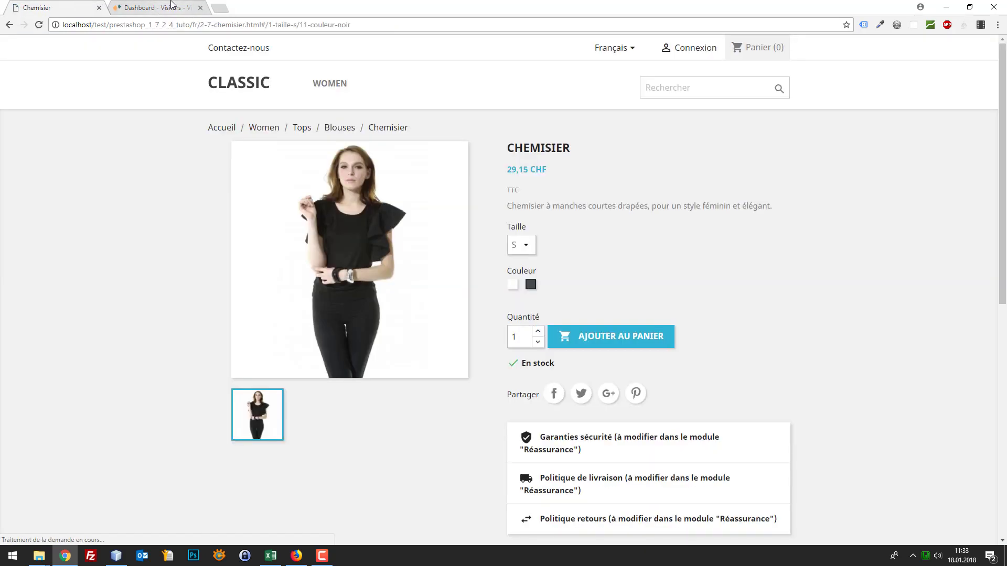
click(158, 7)
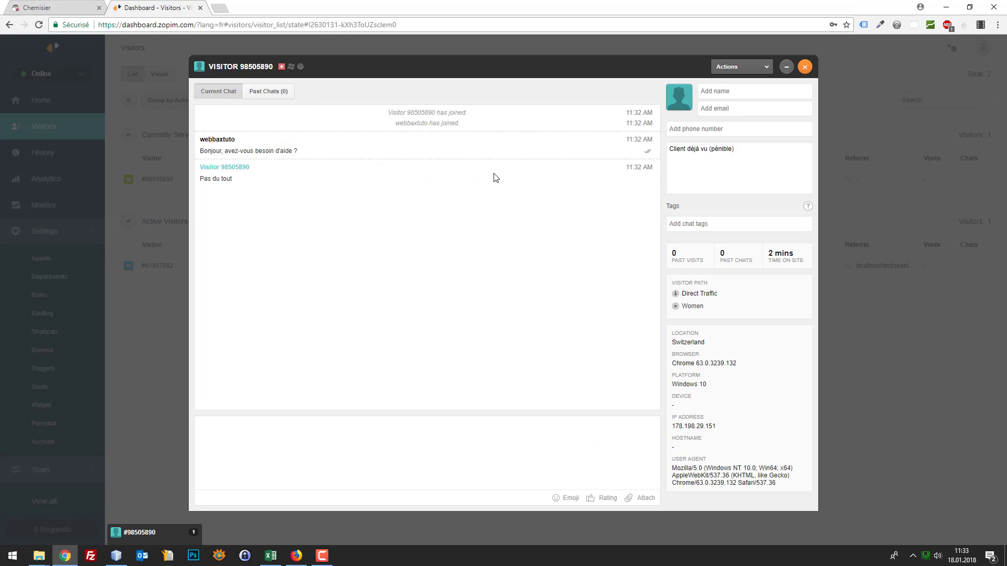
click(804, 67)
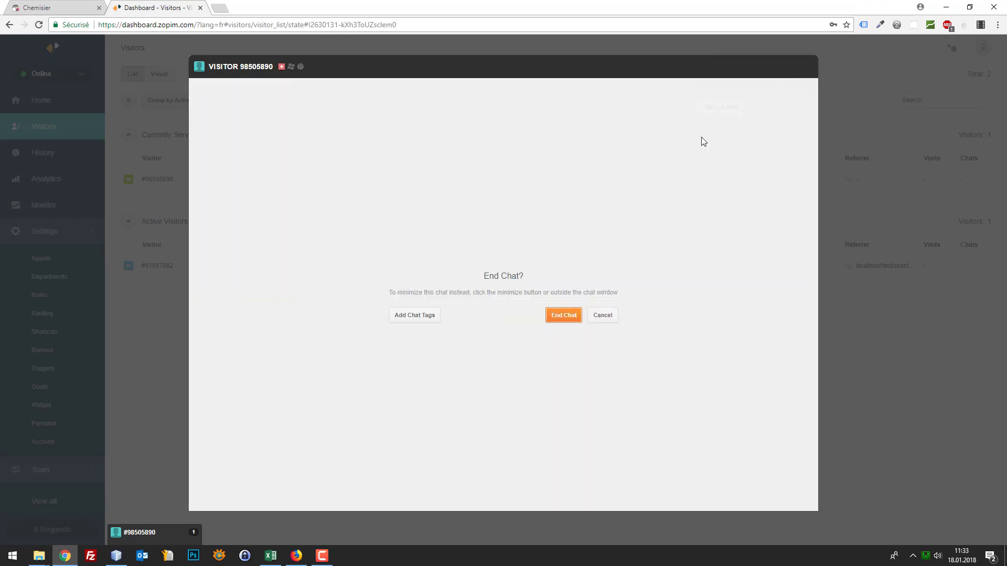
click(558, 319)
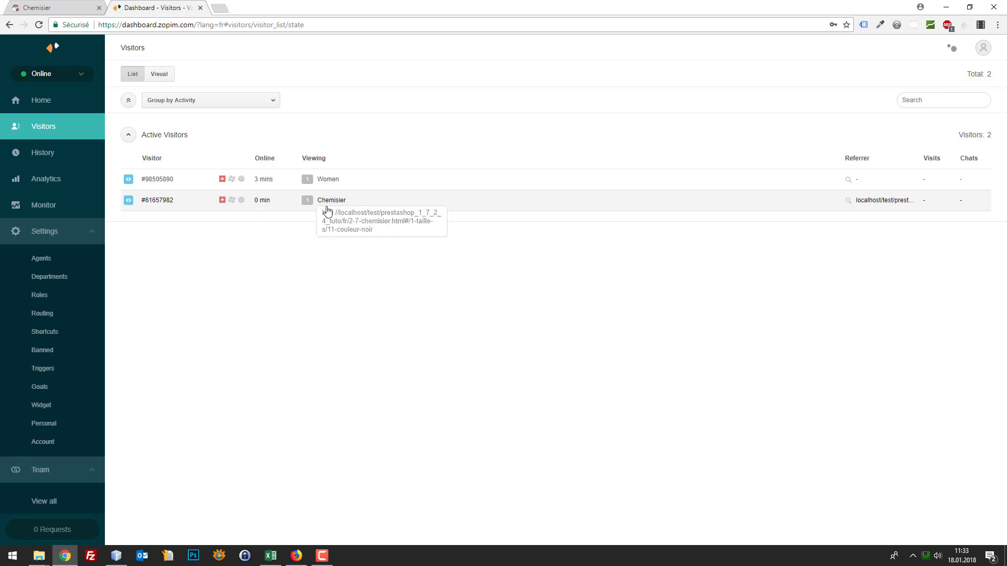
Compare the two Chemisier visitors' details against the shop product page and pick the second one
click(167, 201)
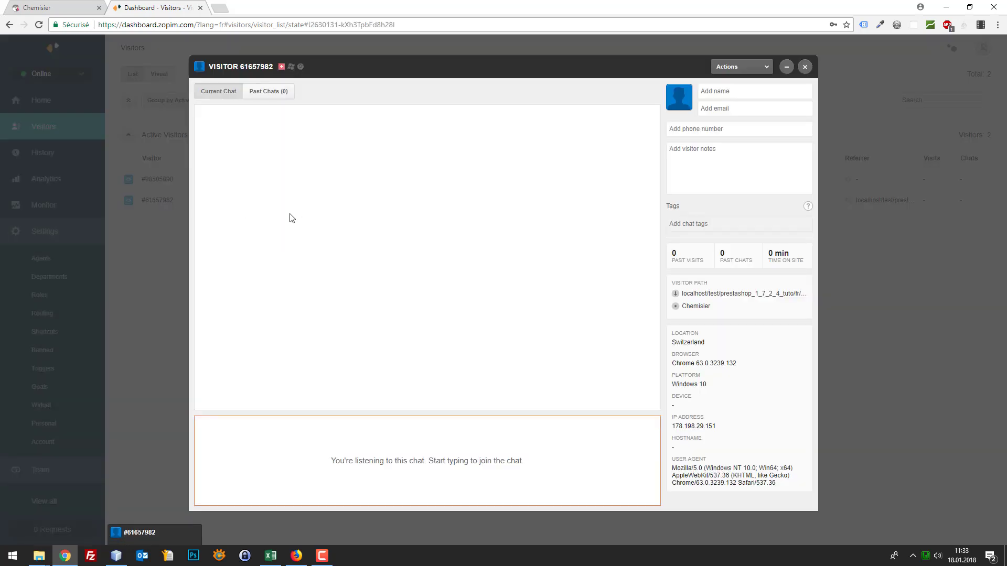
click(47, 9)
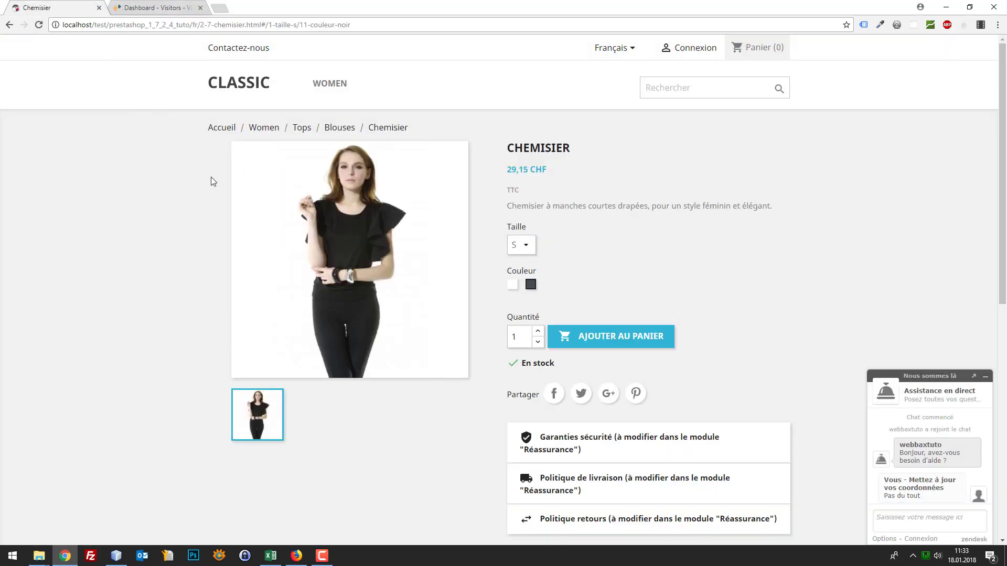
click(159, 5)
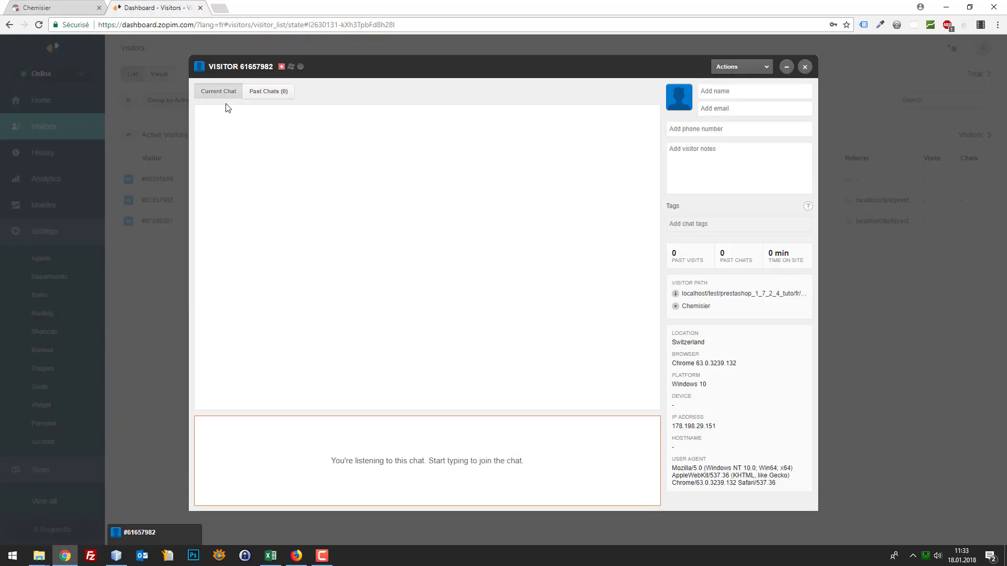
click(147, 265)
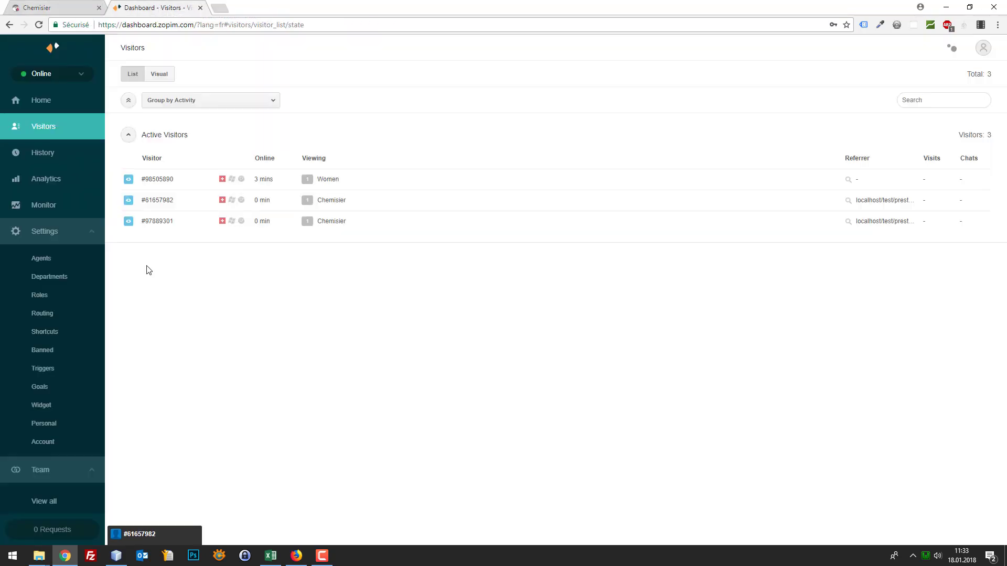
click(73, 8)
click(157, 6)
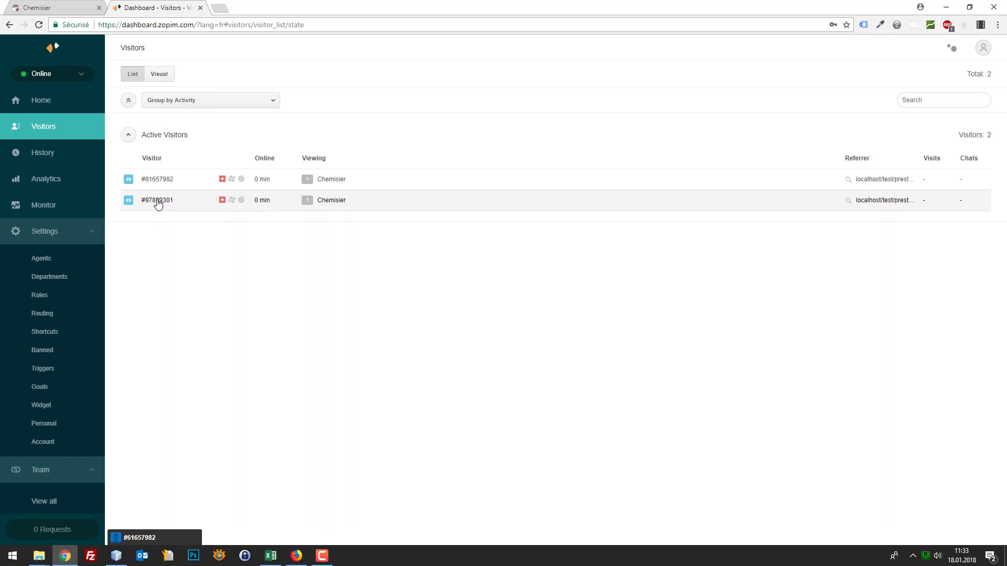
click(158, 202)
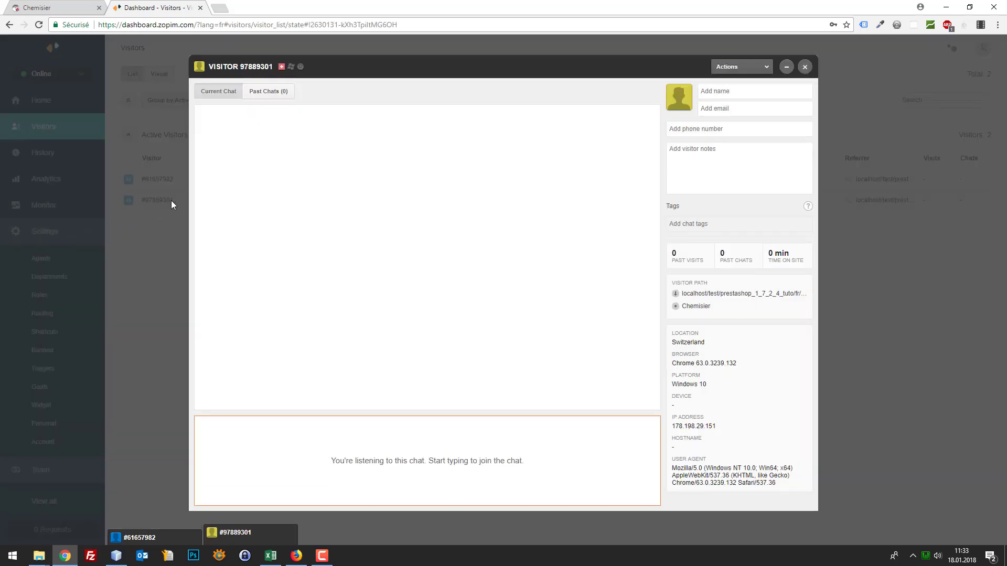
click(166, 306)
click(160, 184)
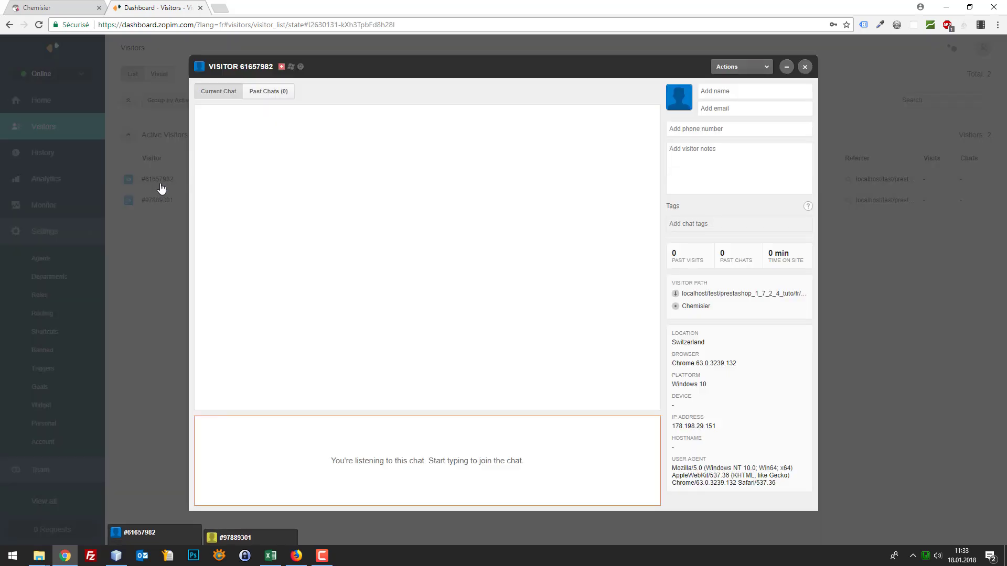
click(157, 293)
click(159, 206)
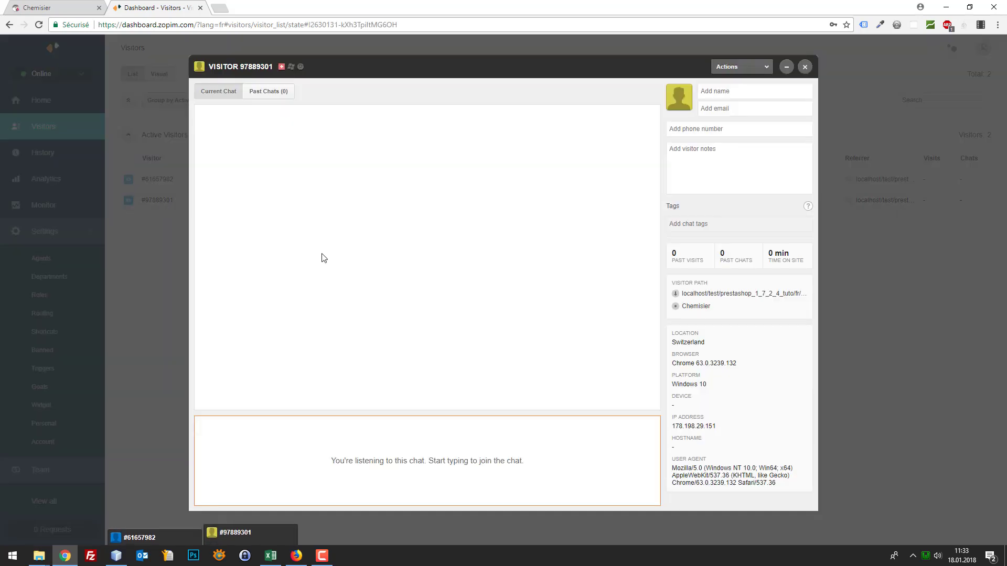
Join the chat and send 'Bonjour, est-ce que ce produit vous plaît ?'
click(412, 465)
text(Bonjour, est-ce que ce produit vo)
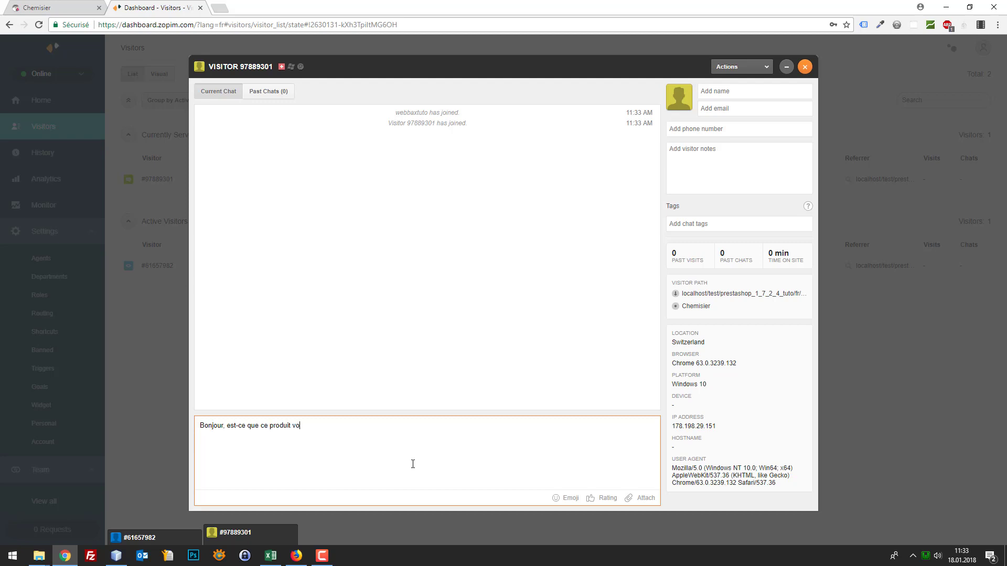
key(BackSpace)
key(BackSpace)
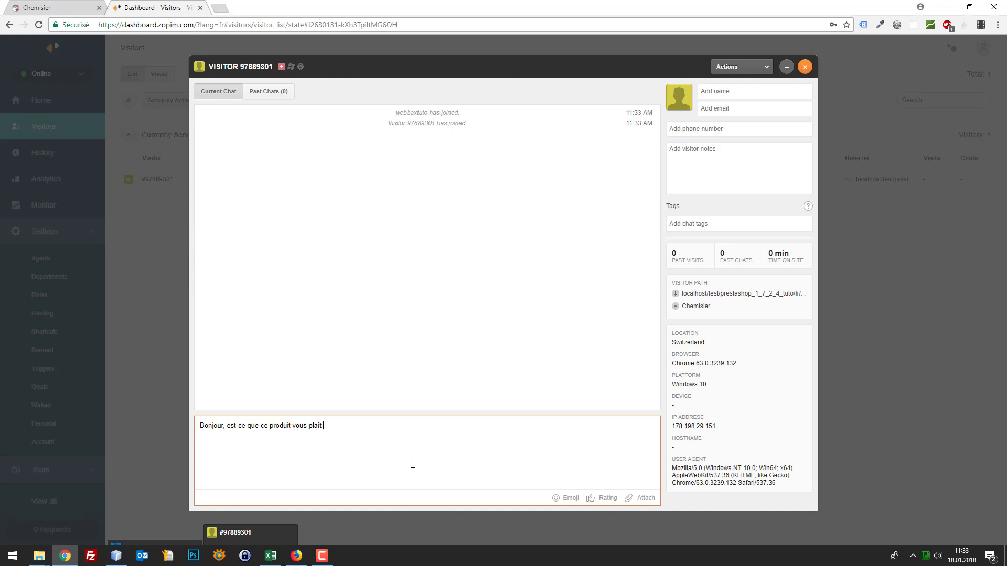
key(ctrl+a)
key(Left)
key(Right)
key(Return)
Send a follow-up asking how the visitor finds the site ('Comment trouvez-vous…') and check the widget
click(71, 7)
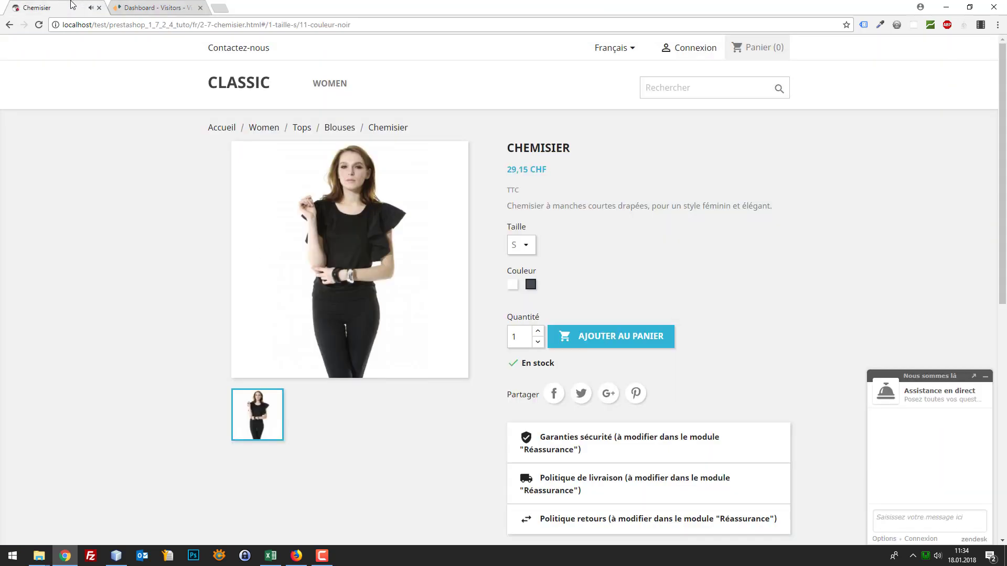
click(135, 7)
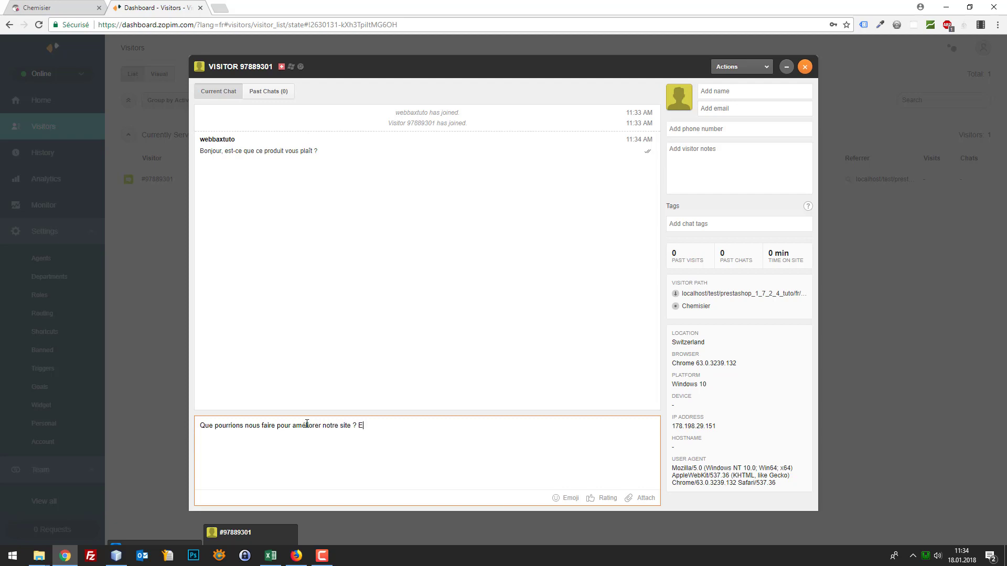
key(ctrl+a)
text(Comme)
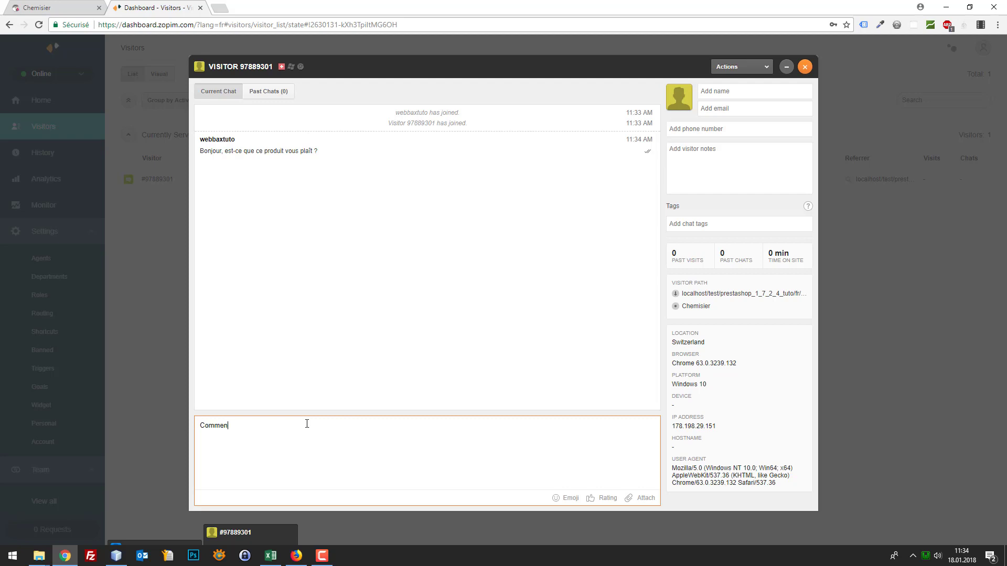
text(nt trouvez-vous notre site et nos produits ?)
key(ctrl+a)
key(Return)
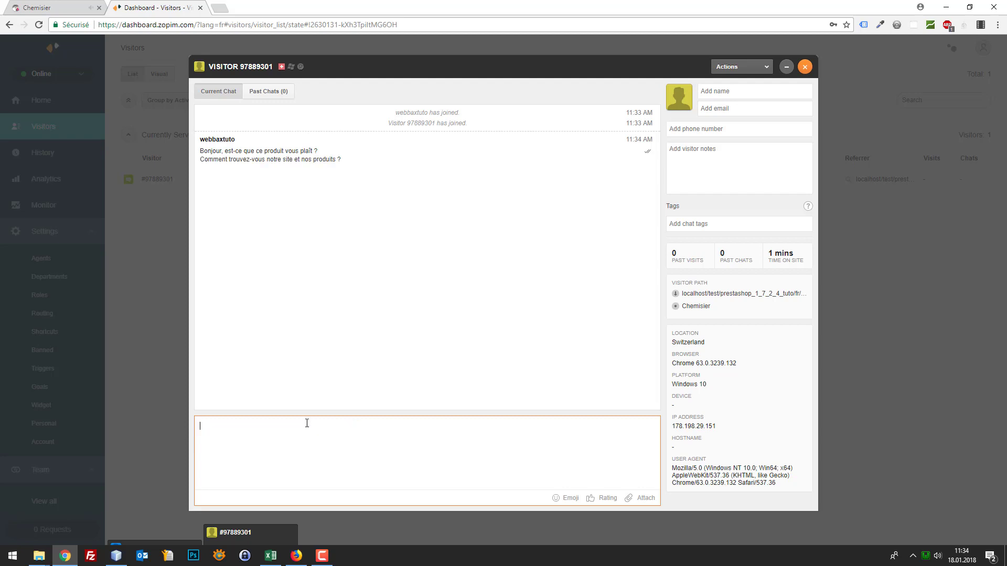
click(88, 6)
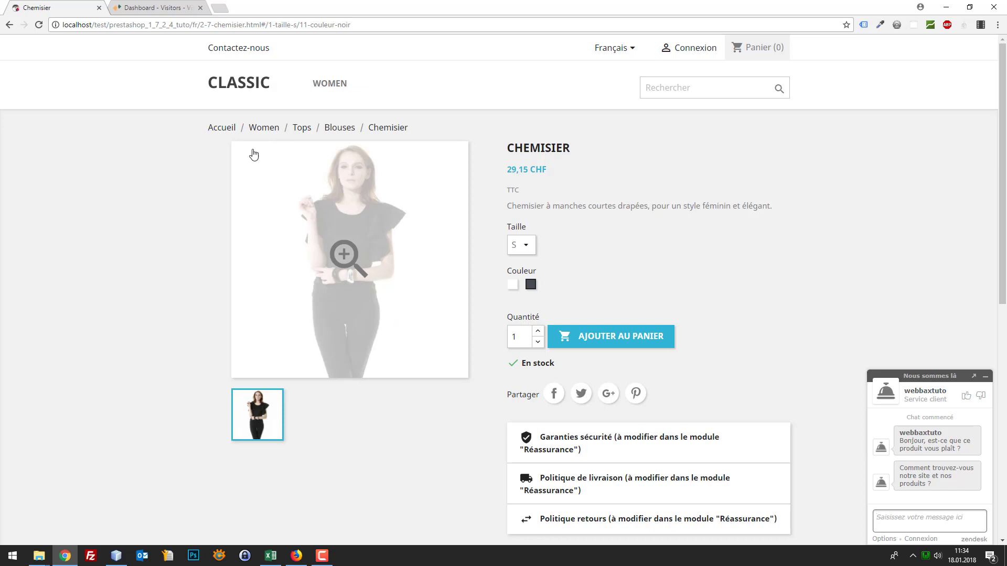
Sign in to the shop with the test customer's e-mail and password
click(150, 6)
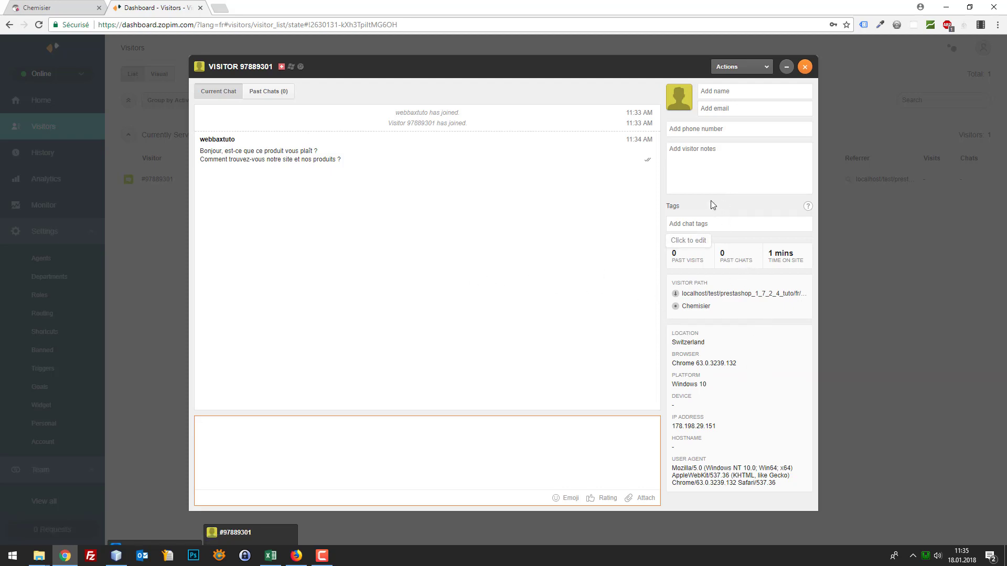
click(58, 7)
click(702, 49)
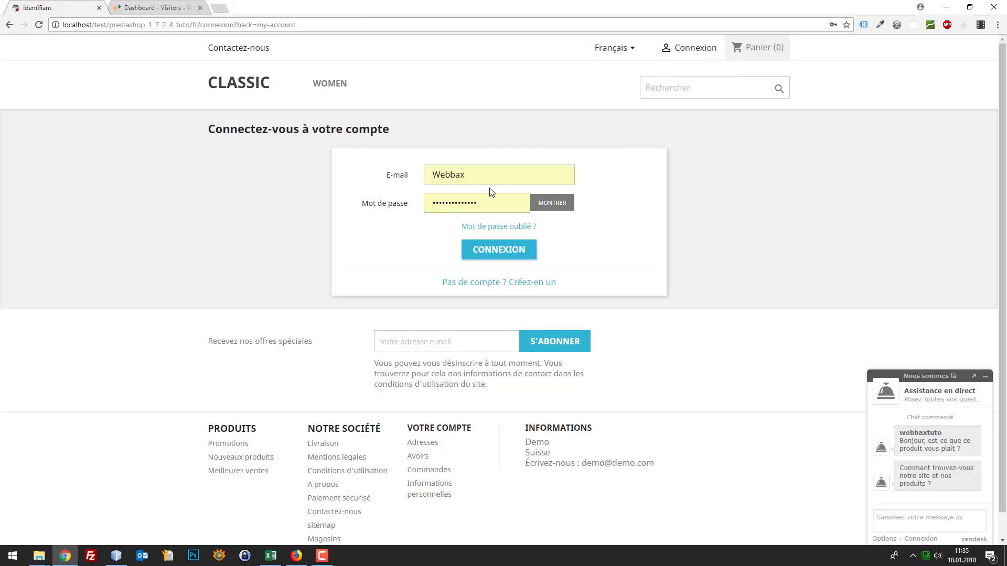
drag(490, 178, 371, 177)
text(We)
key(ctrl+a)
text(Webbax.clien)
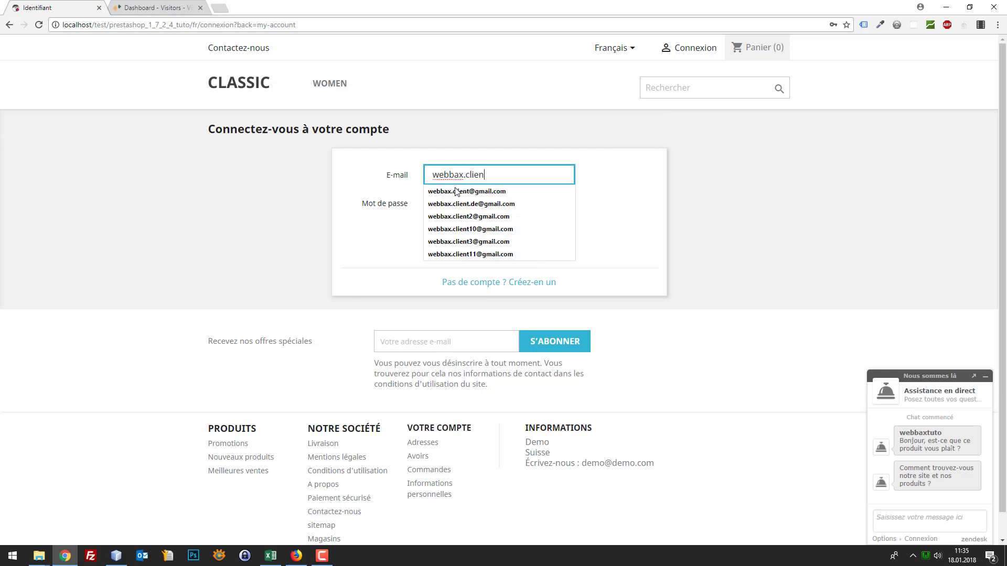
click(457, 191)
text(•••••)
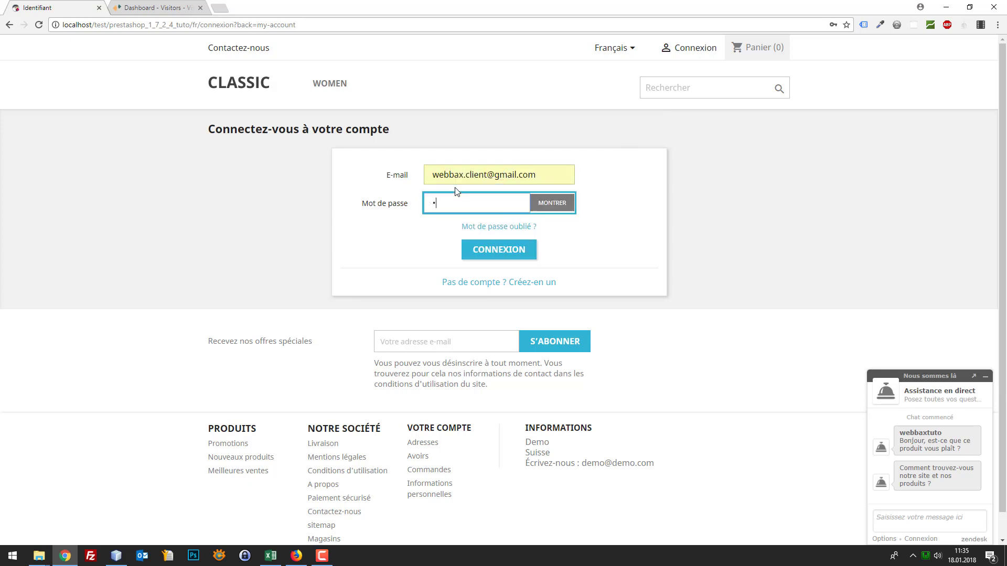
text(••)
key(Return)
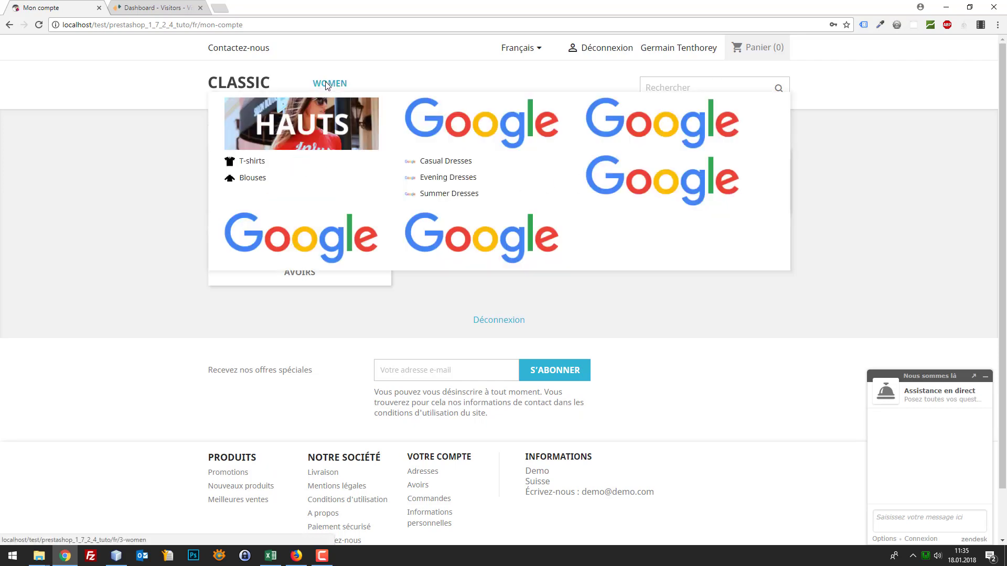
Add the T-shirt délavé à manches courtes (17,83 CHF) from WOMEN to the cart and proceed to checkout
click(330, 85)
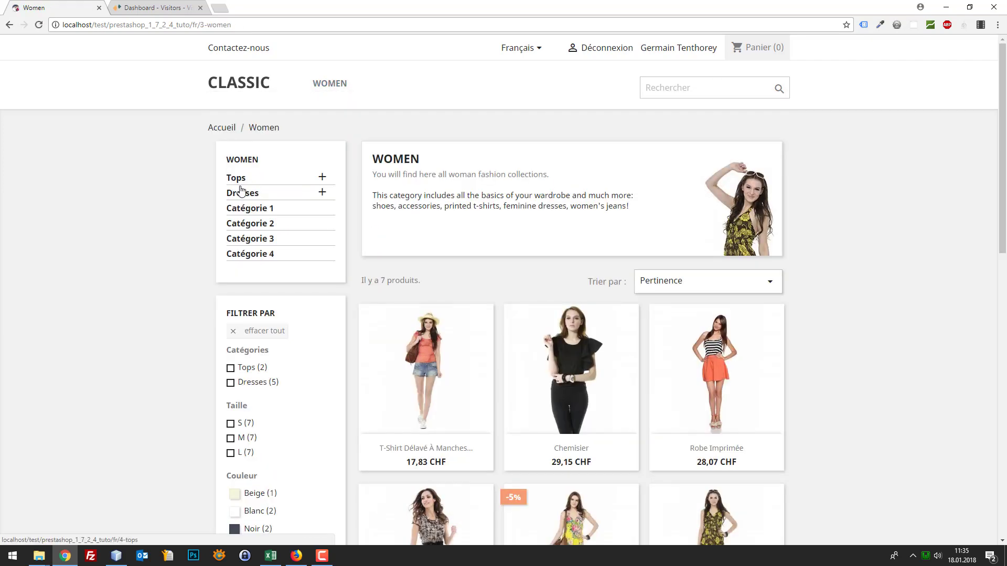
scroll(240, 192, down, 2)
click(437, 255)
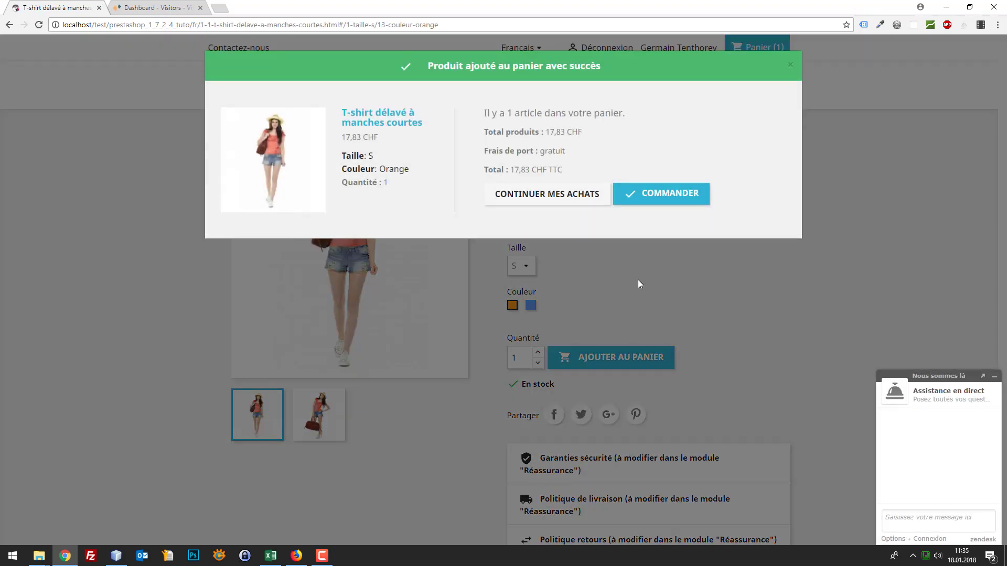
click(662, 199)
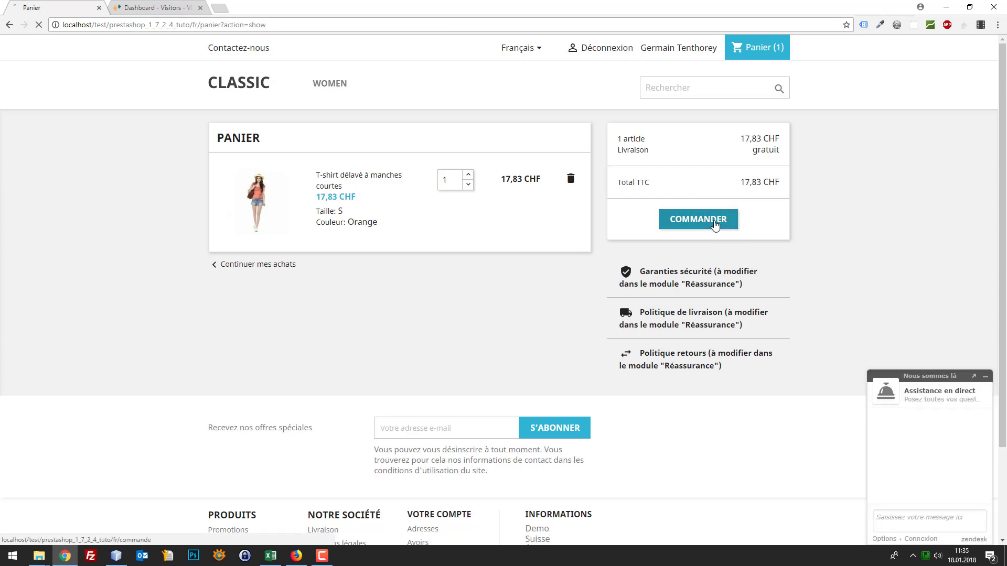
click(715, 224)
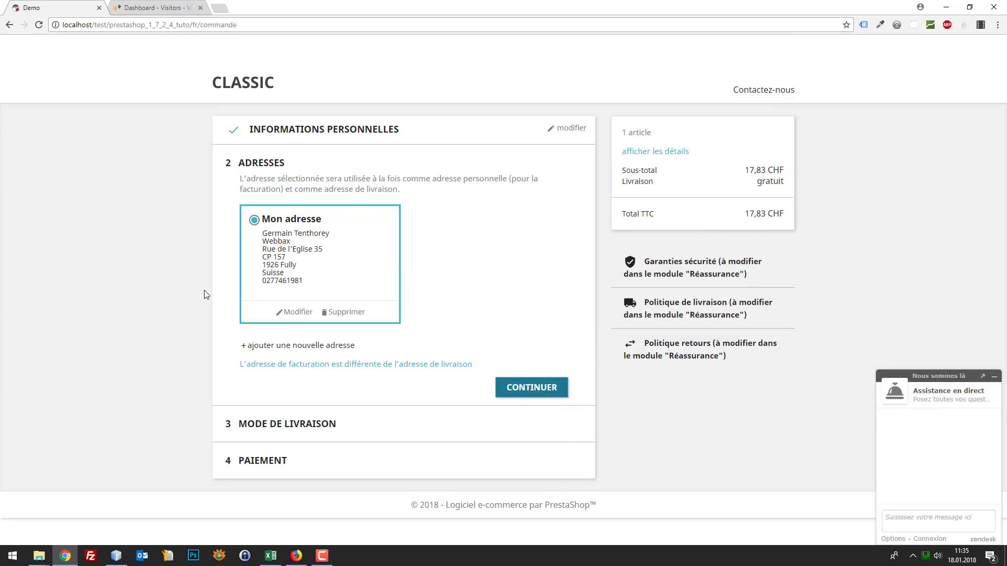
click(140, 6)
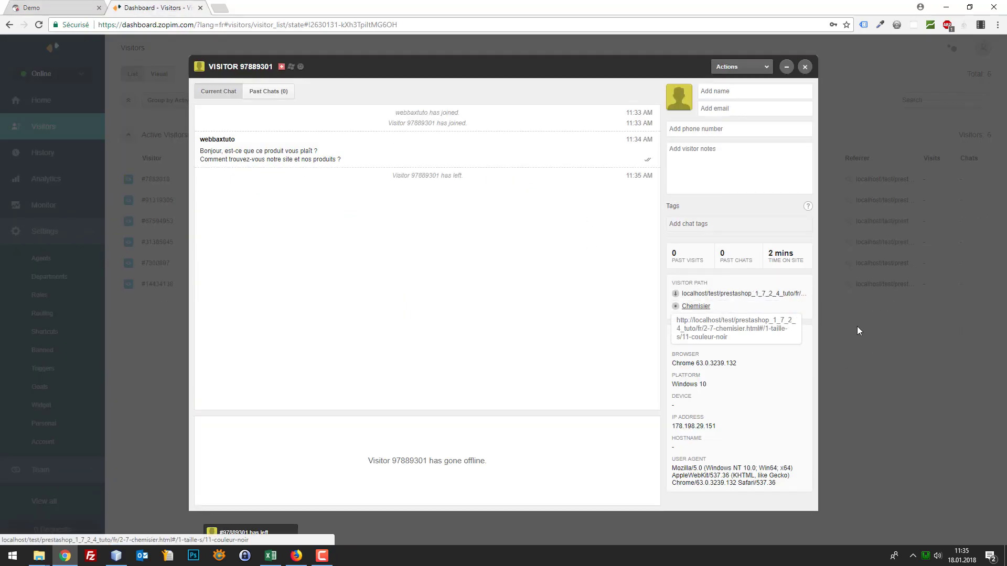
Close the previous chat window and open the remaining visitor from the Visitors list
click(946, 363)
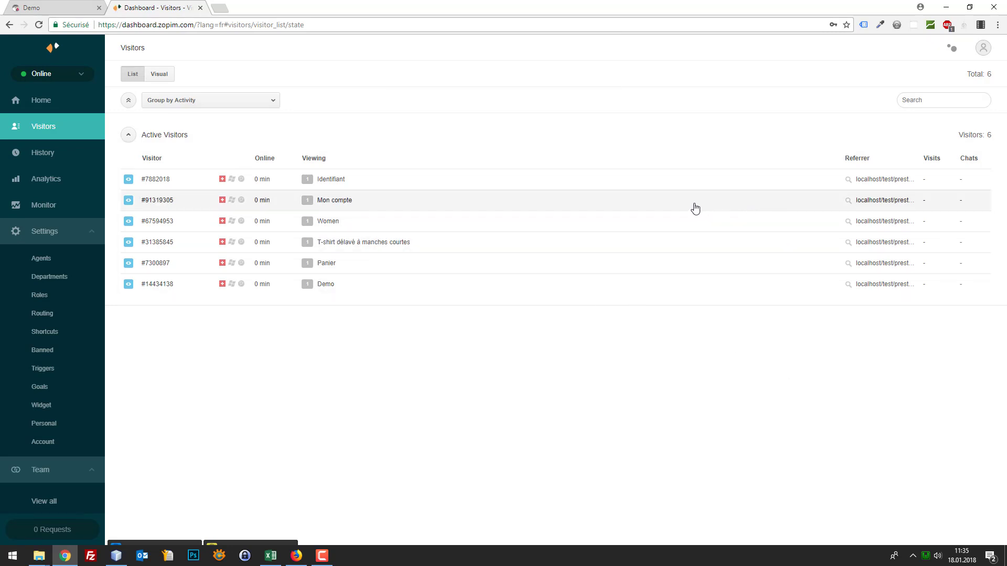
click(222, 26)
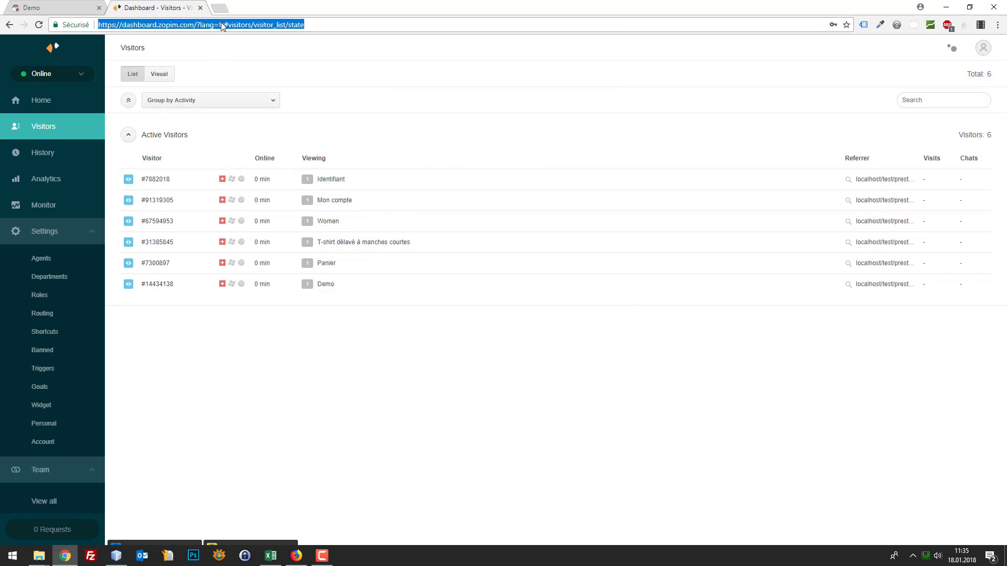
click(159, 74)
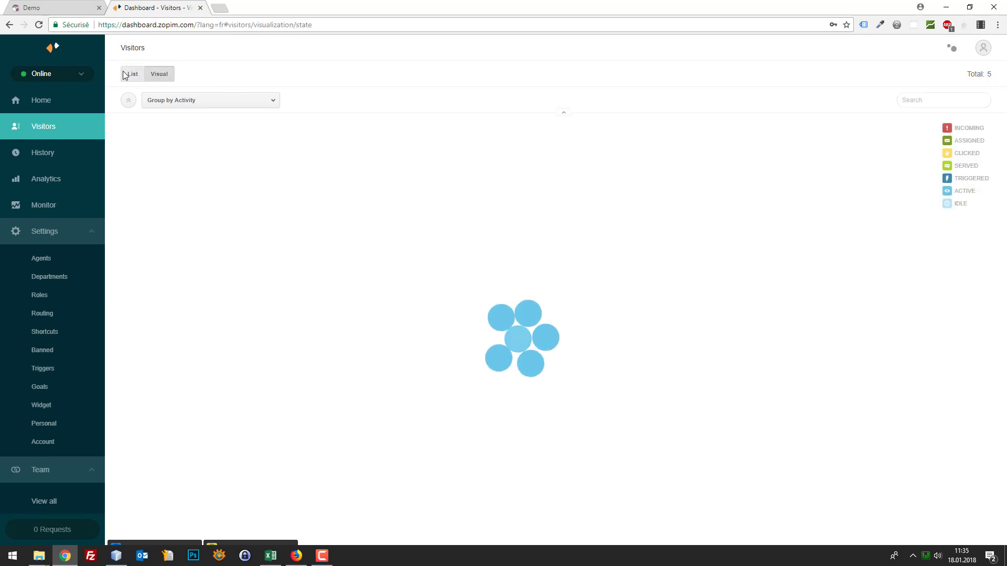
click(131, 74)
click(128, 135)
click(127, 135)
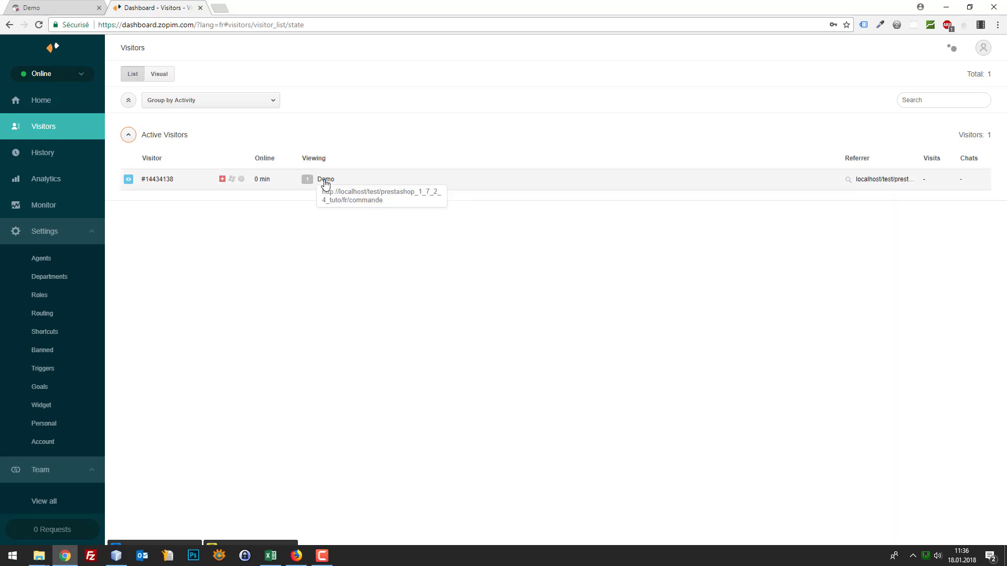
click(359, 183)
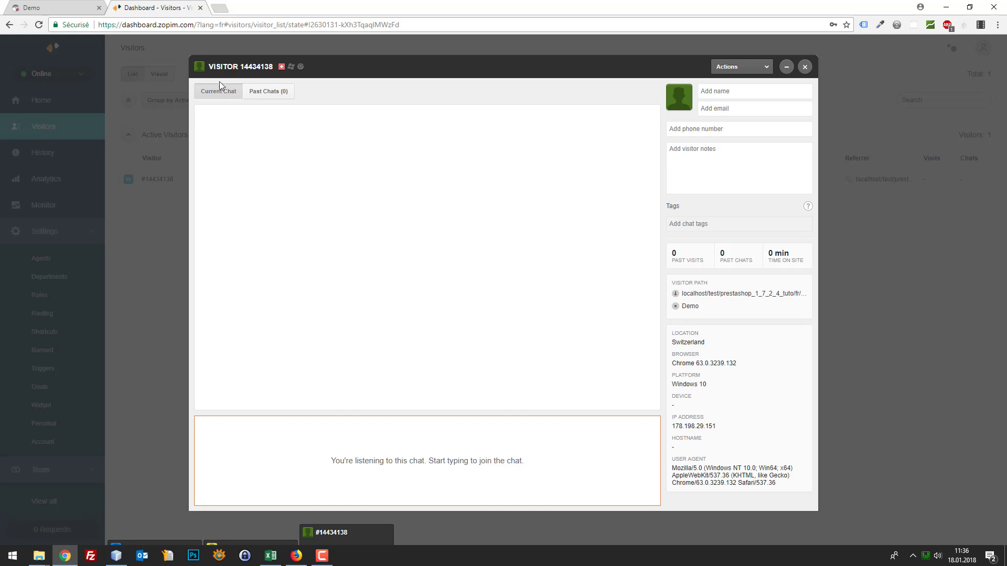
Send the greeting 'Je peux vous aider dans votre commande ?' and view the shop checkout page
click(255, 92)
click(226, 93)
click(374, 442)
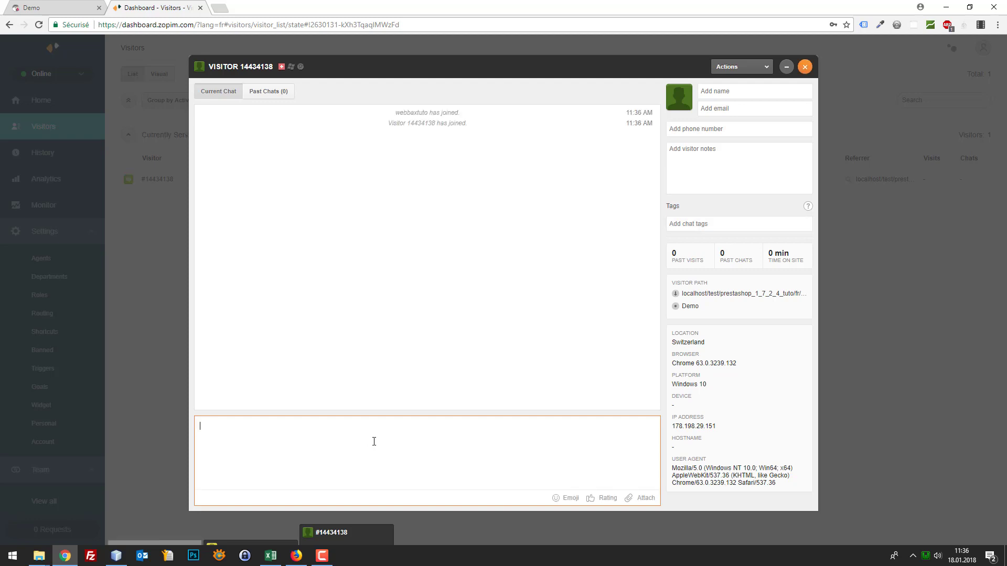
text(Je peux vous aider dans votre commande ?)
key(Return)
key(ctrl+Tab)
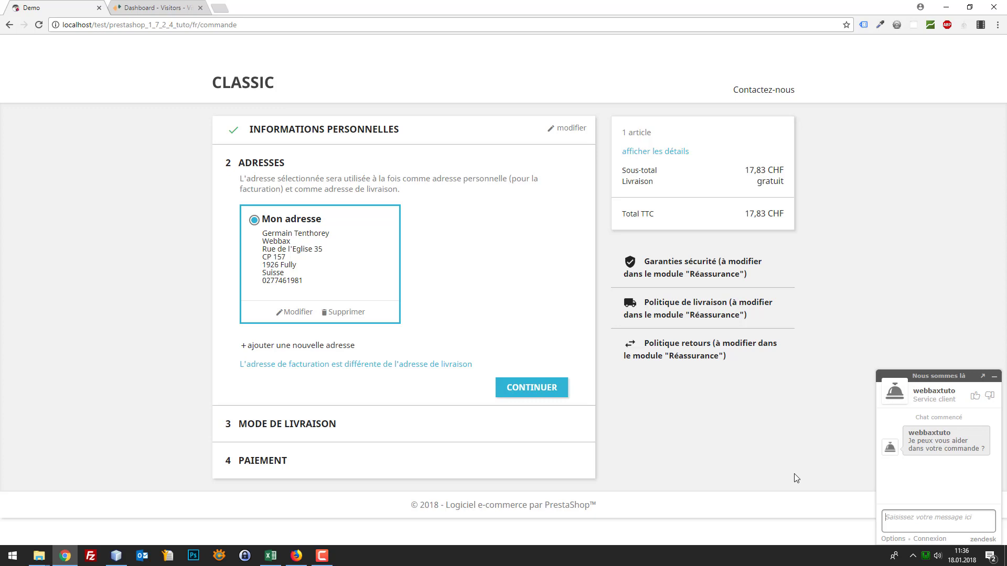
Advance the checkout to the MODE DE LIVRAISON (delivery method) step
drag(745, 213, 782, 183)
click(786, 182)
click(783, 182)
click(328, 423)
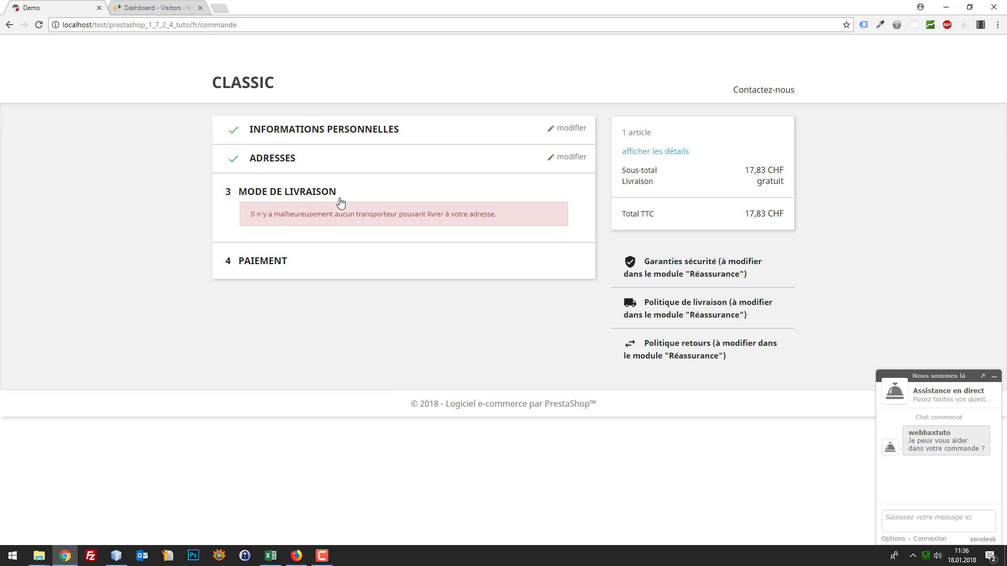
Send support 'J'ai un problème :' followed by the copied no-carrier error message
mouse_move(248, 214)
mouse_down()
mouse_move(528, 206)
mouse_move(247, 219)
mouse_move(258, 215)
mouse_up()
click(511, 213)
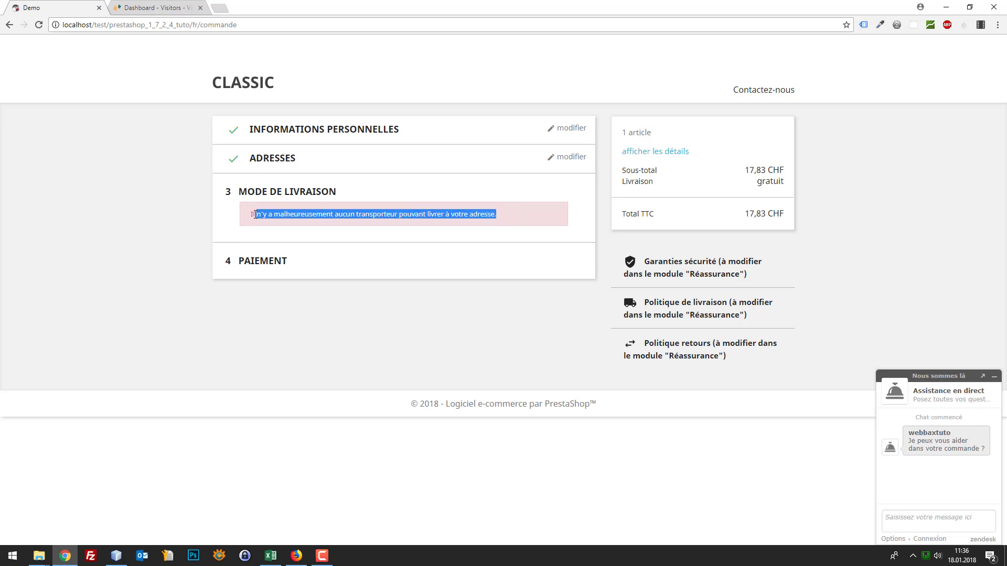
click(527, 215)
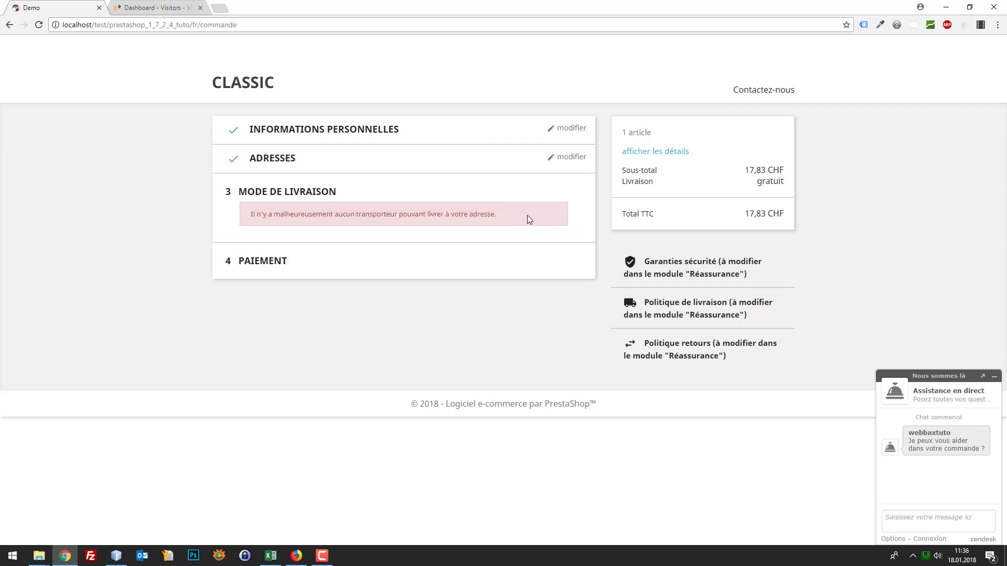
drag(515, 212, 233, 220)
key(ctrl+c)
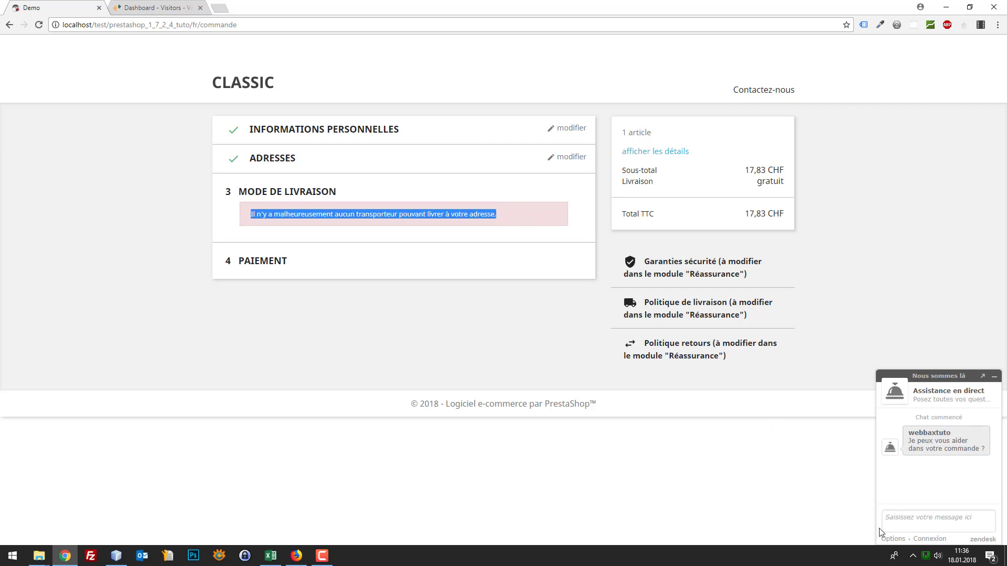
click(909, 521)
text(J'ai un p)
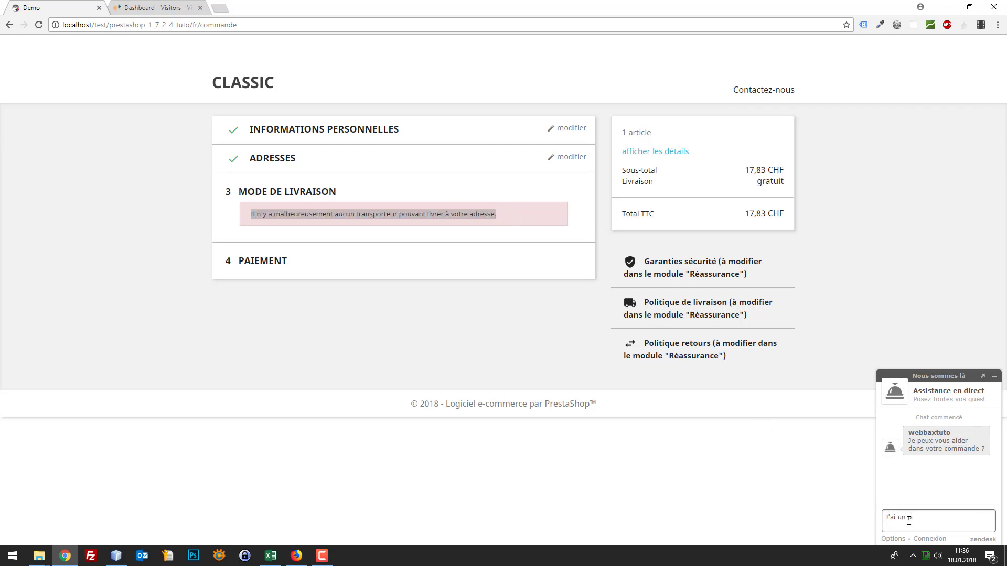
text(roblème :)
key(ctrl+v)
key(Return)
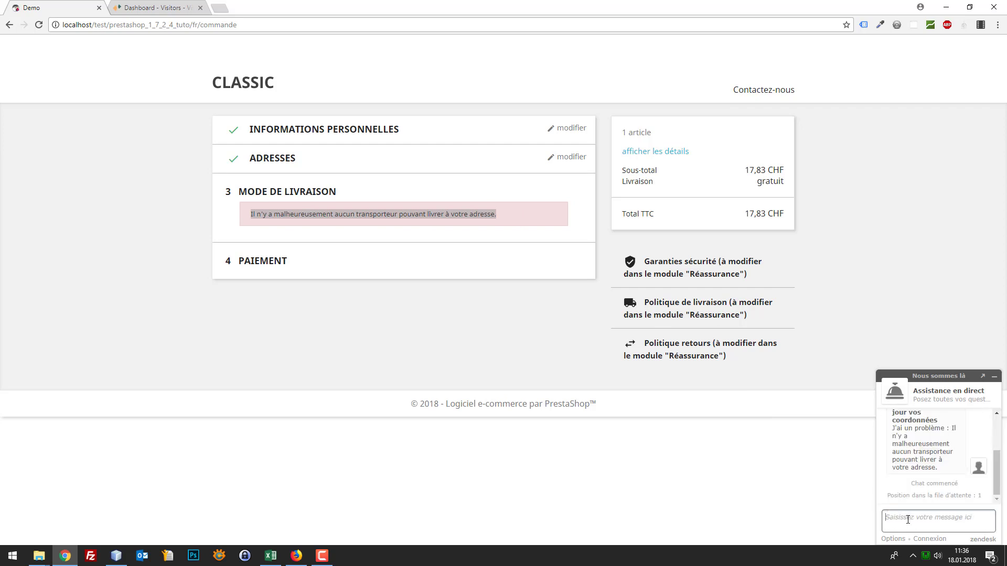
click(180, 6)
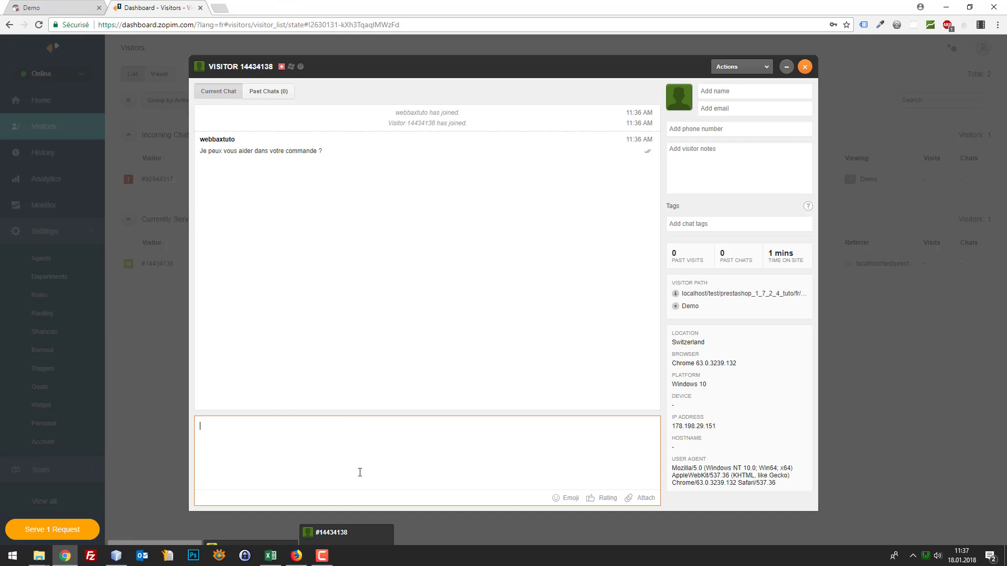
Minimize the current chat without ending it and open visitor #92944317's incoming chat
click(805, 67)
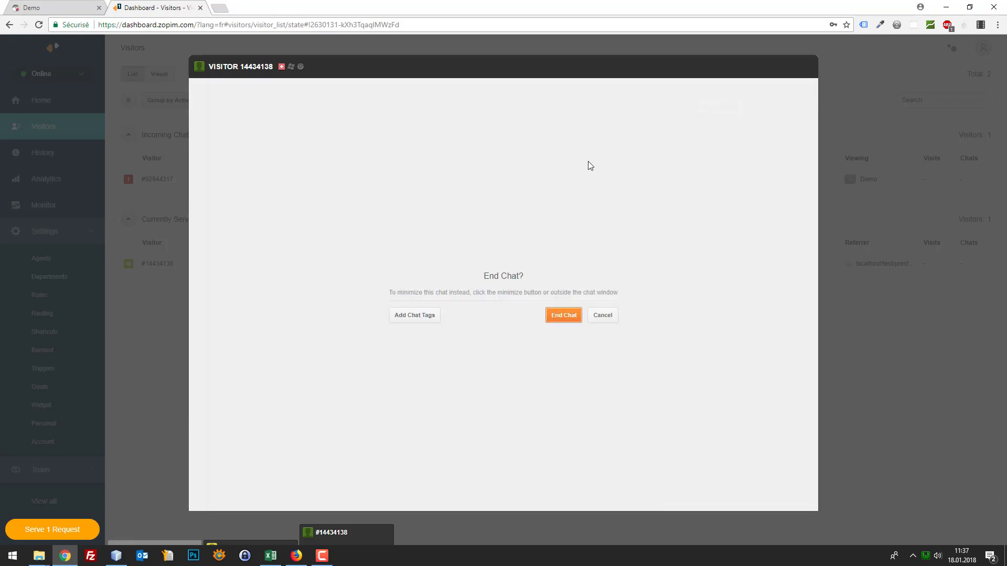
click(603, 315)
click(789, 67)
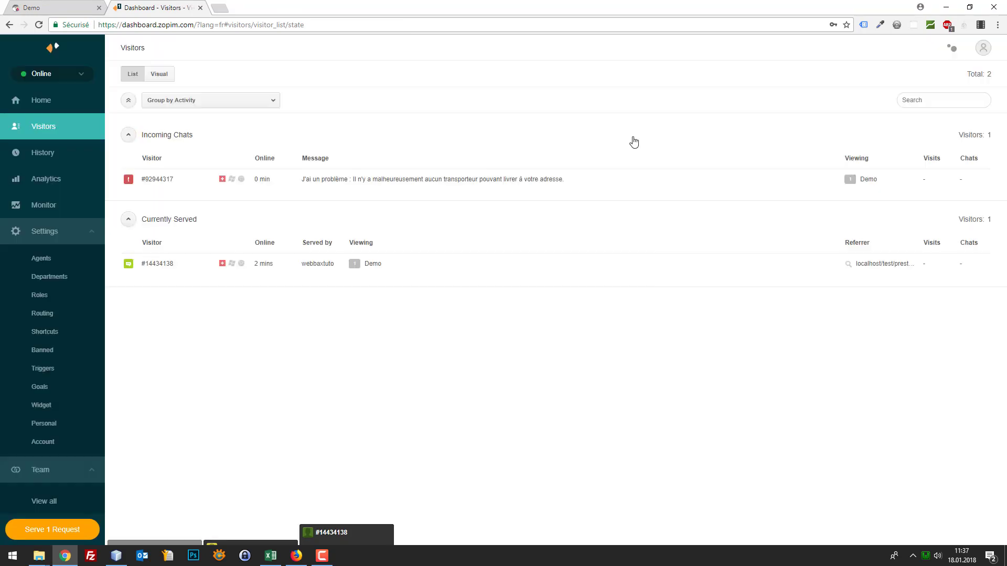
click(161, 181)
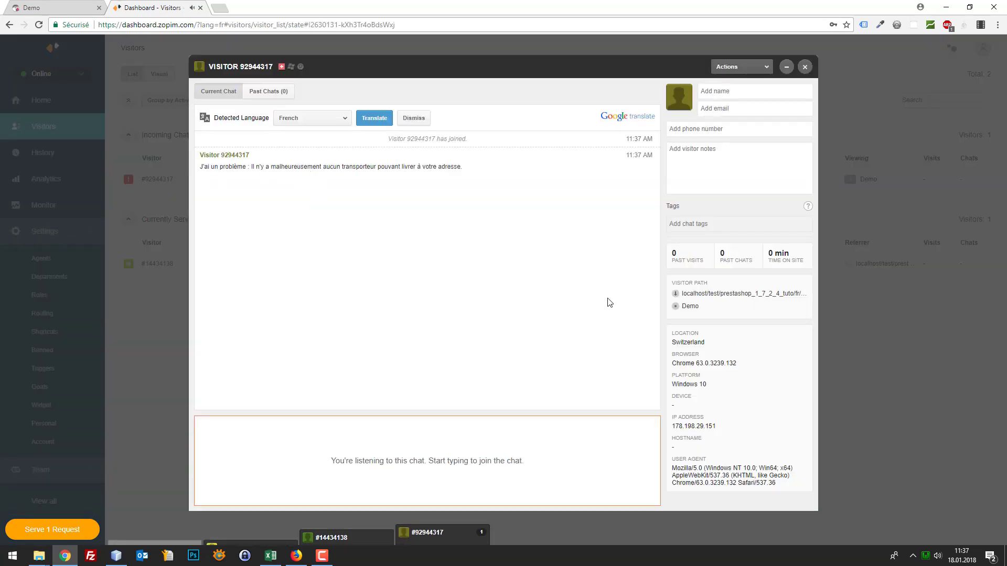
Watch the shop checkout until the automatic apology reply arrives, then close the incoming chat
click(68, 12)
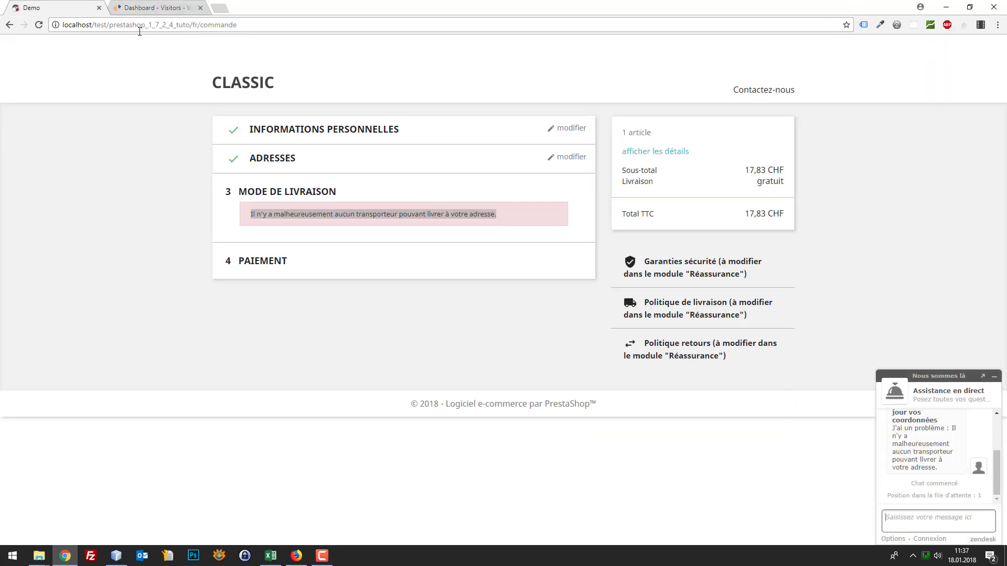
click(144, 7)
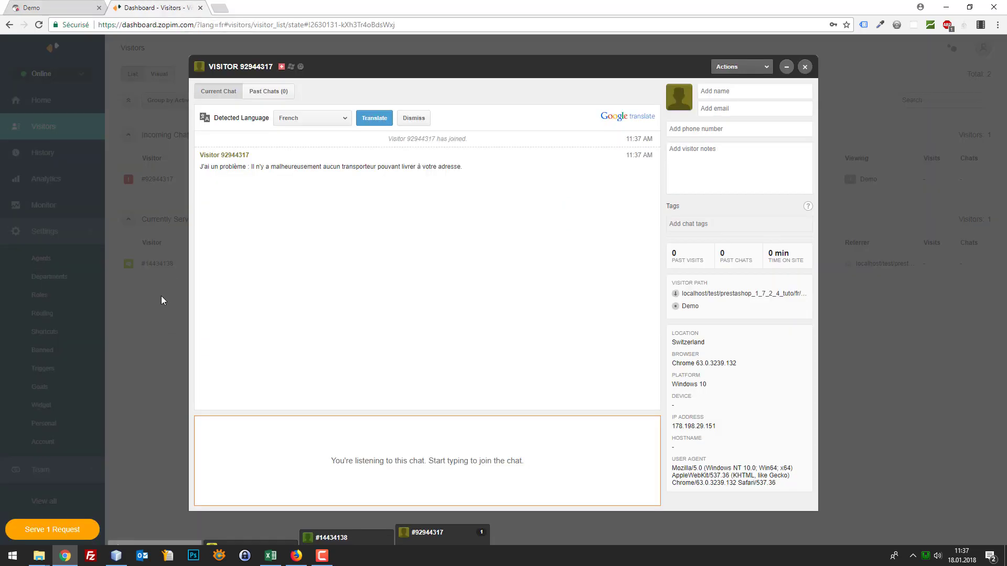
click(57, 9)
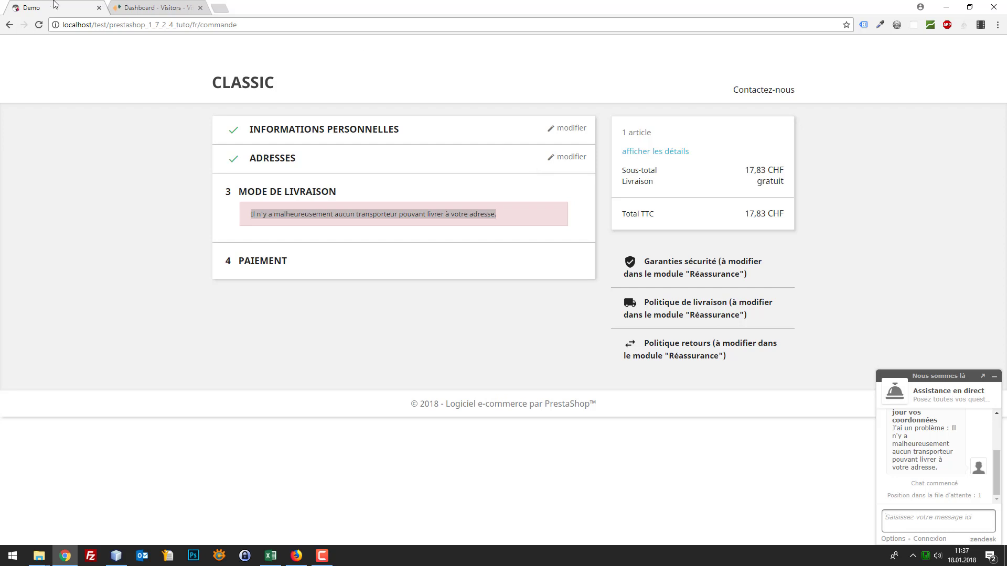
click(129, 7)
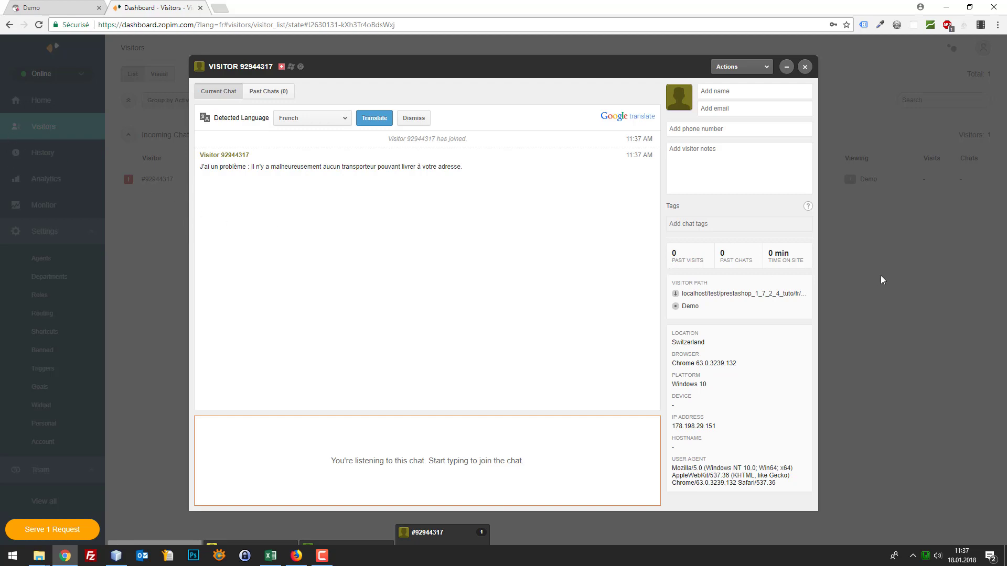
key(alt+Tab)
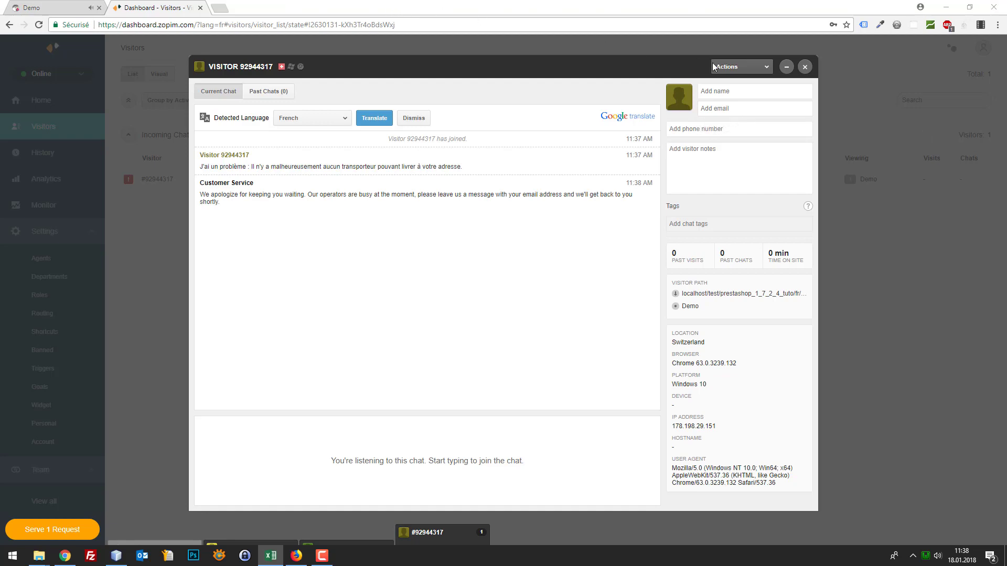
click(804, 66)
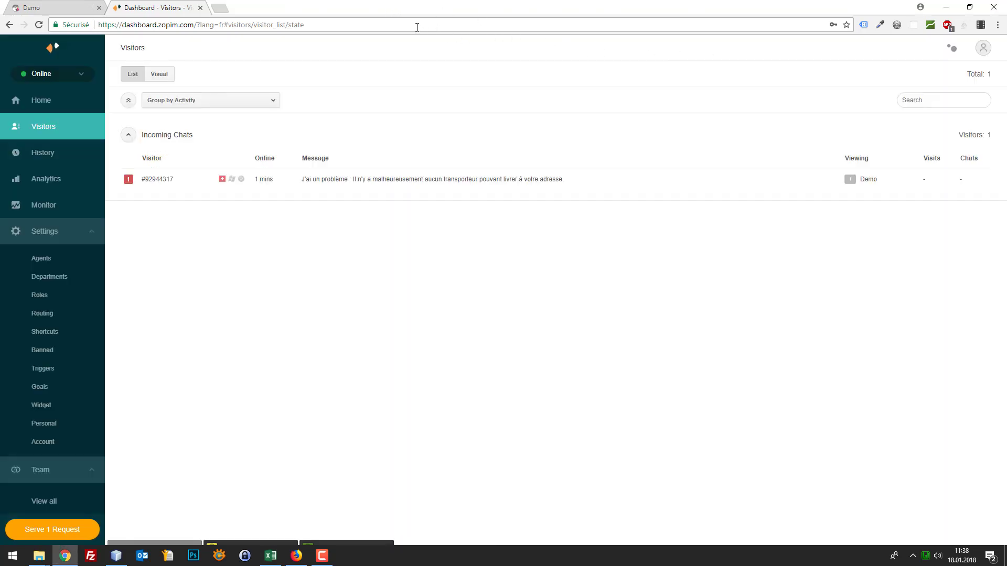
click(85, 6)
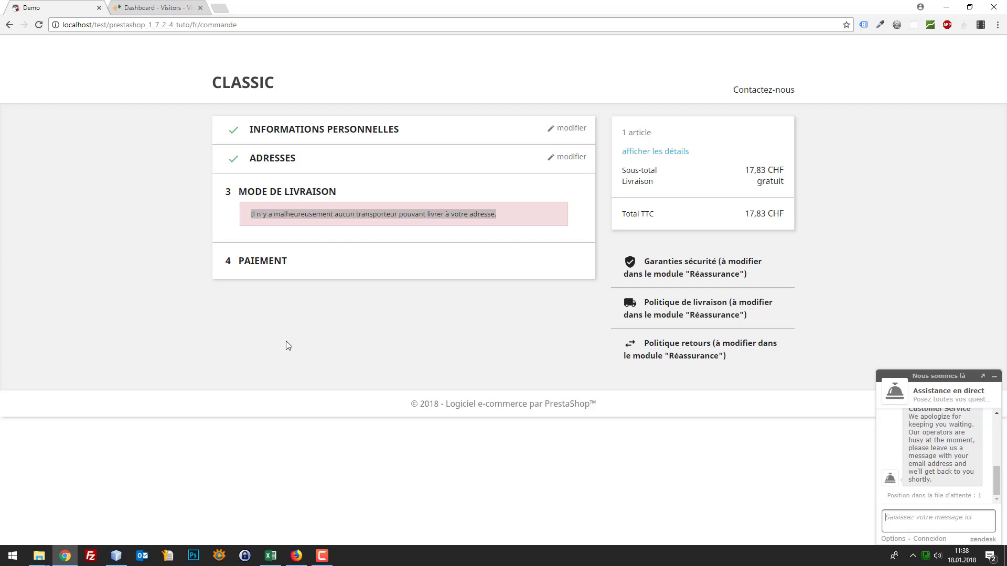
key(ctrl+Tab)
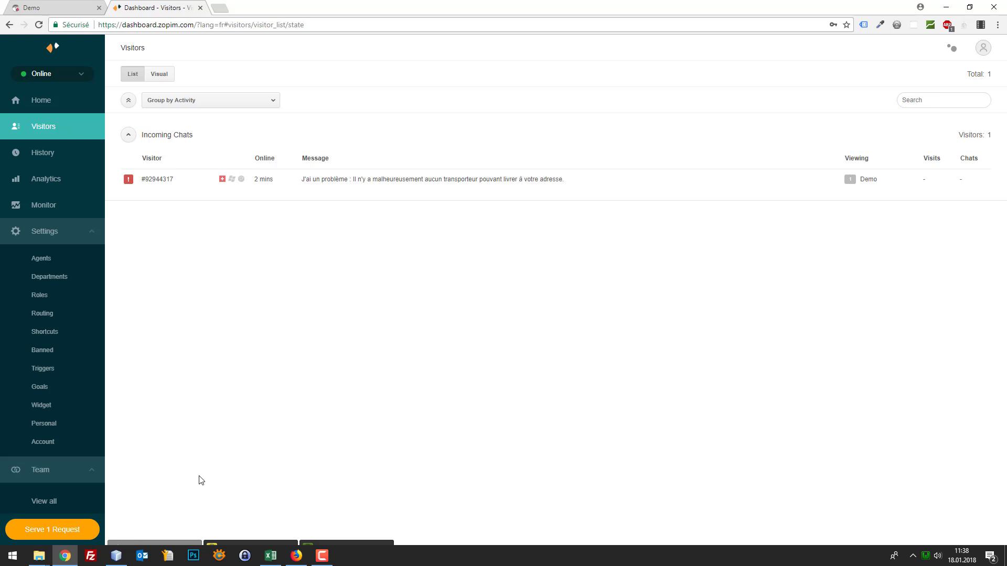
click(116, 555)
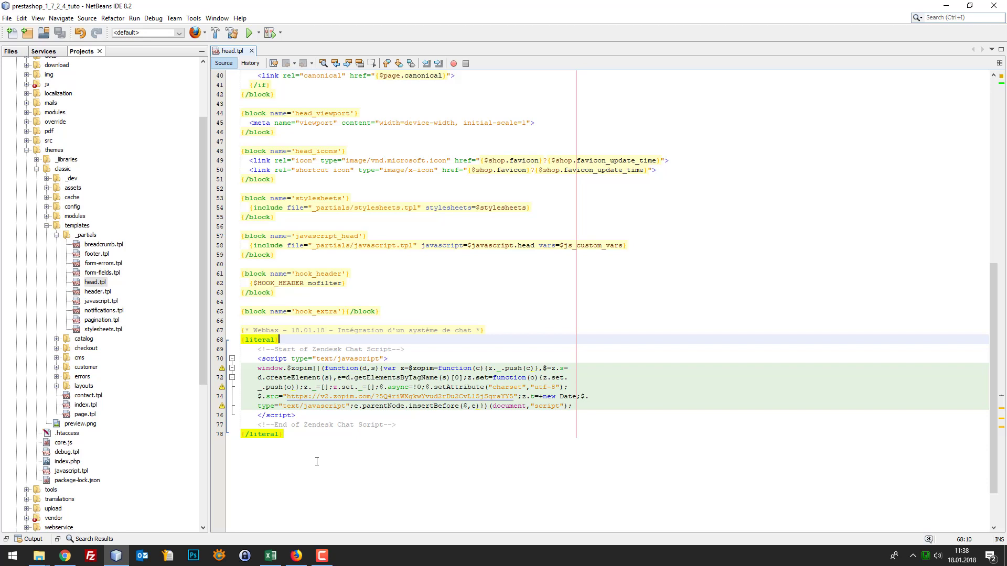
Select the Zendesk Chat script block (lines 67–78) in head.tpl, then show the shop checkout page
drag(330, 458, 241, 330)
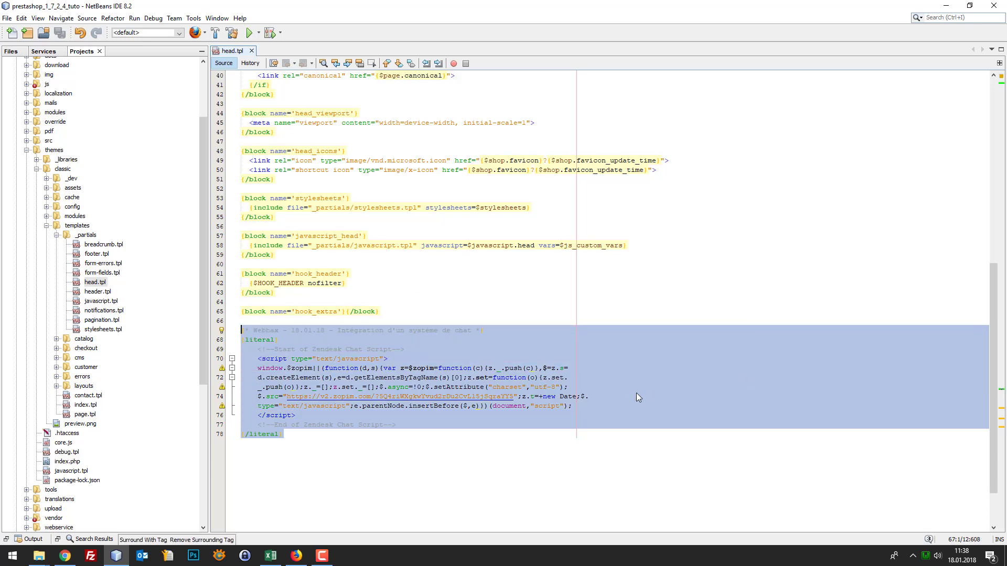
click(69, 556)
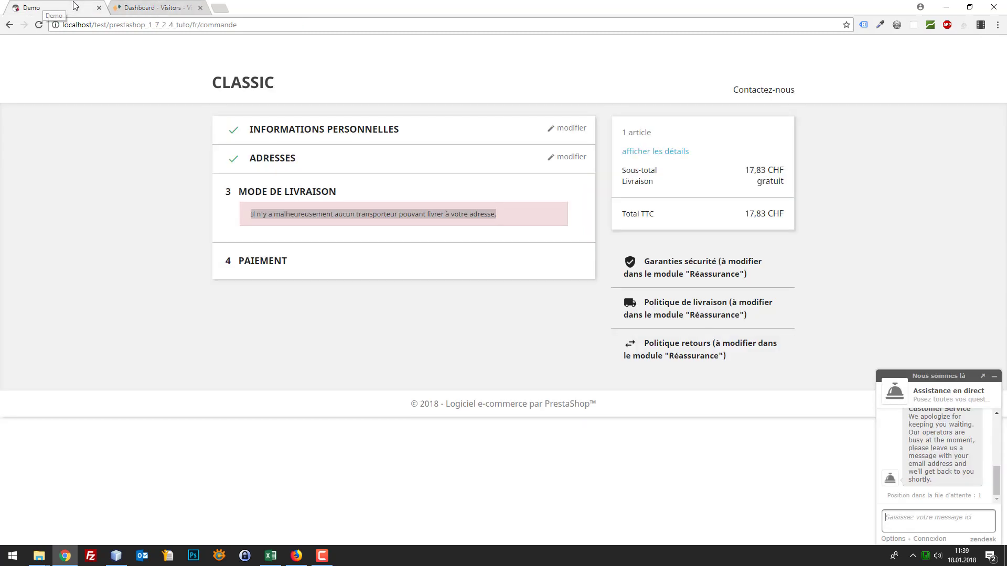
click(76, 8)
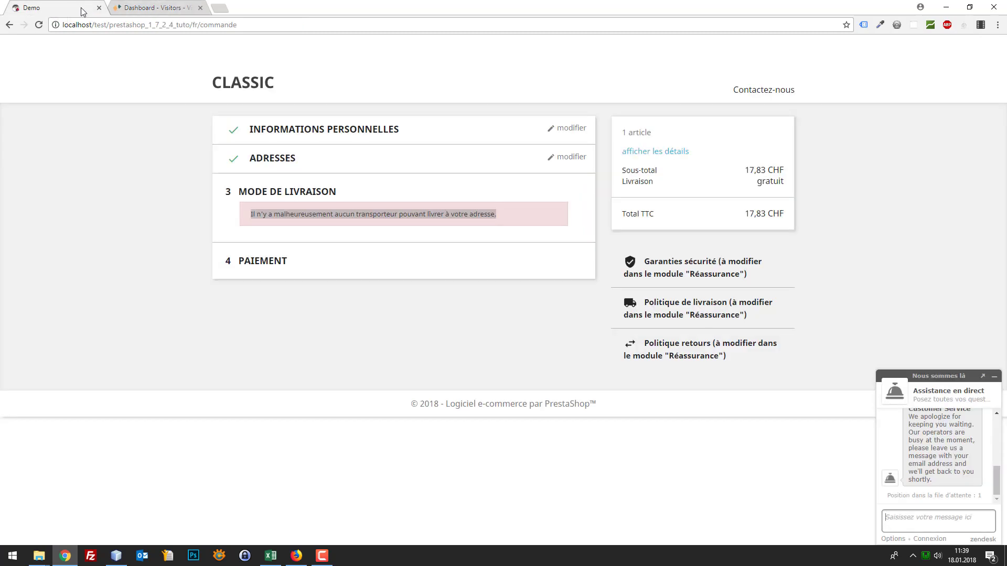